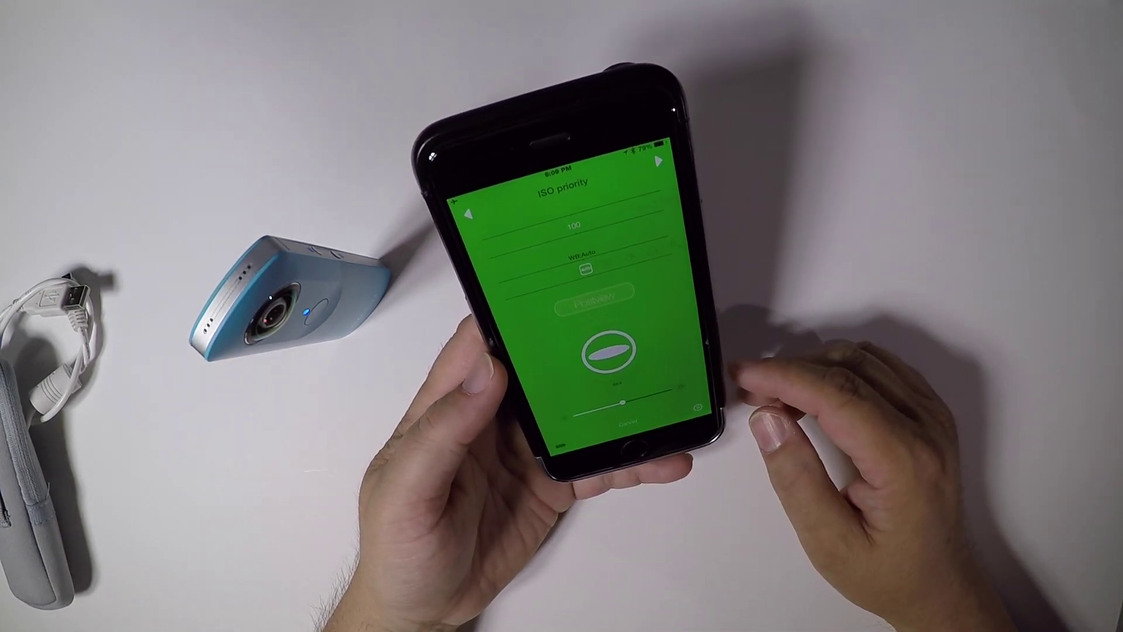
Switch the THETA shooting mode from ISO priority to Auto and open a 360 photo from the camera album.
click(658, 161)
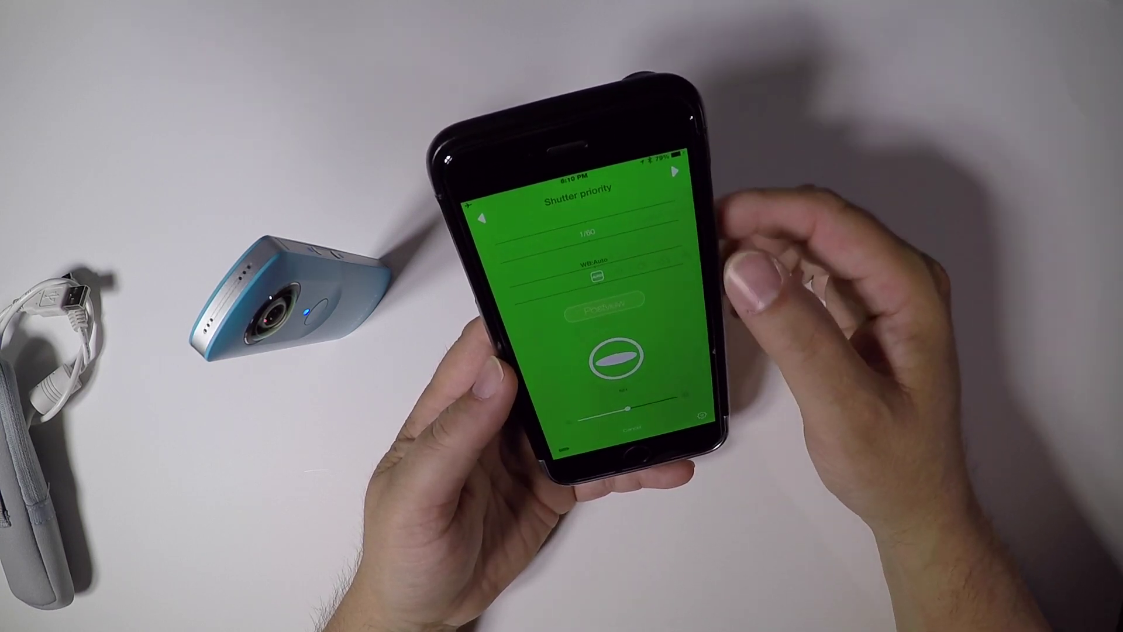
click(670, 167)
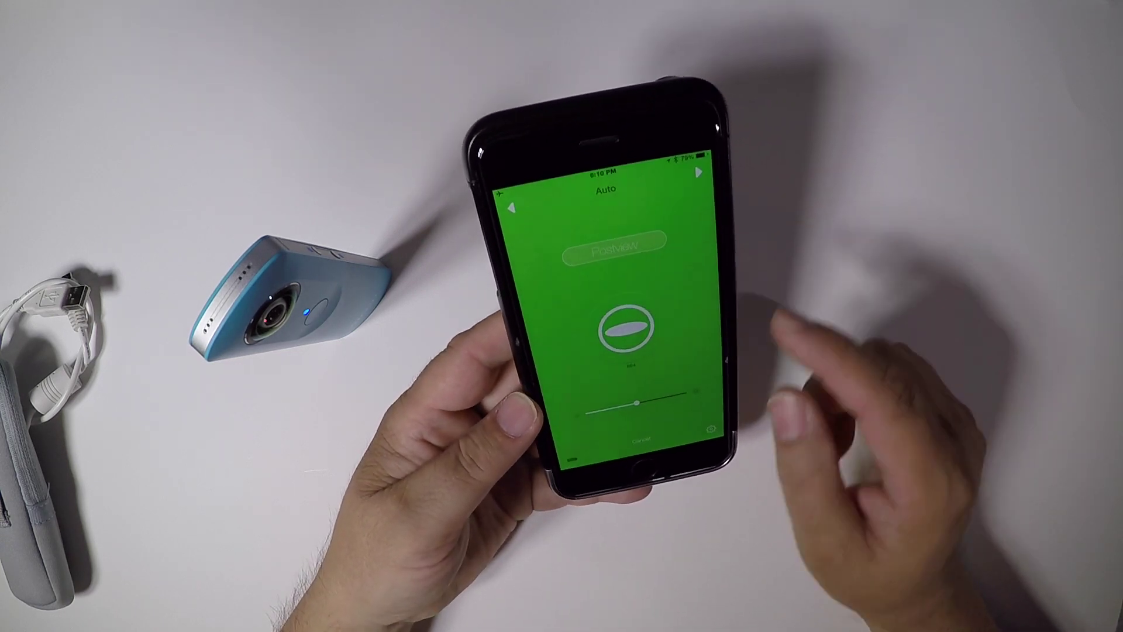
click(714, 386)
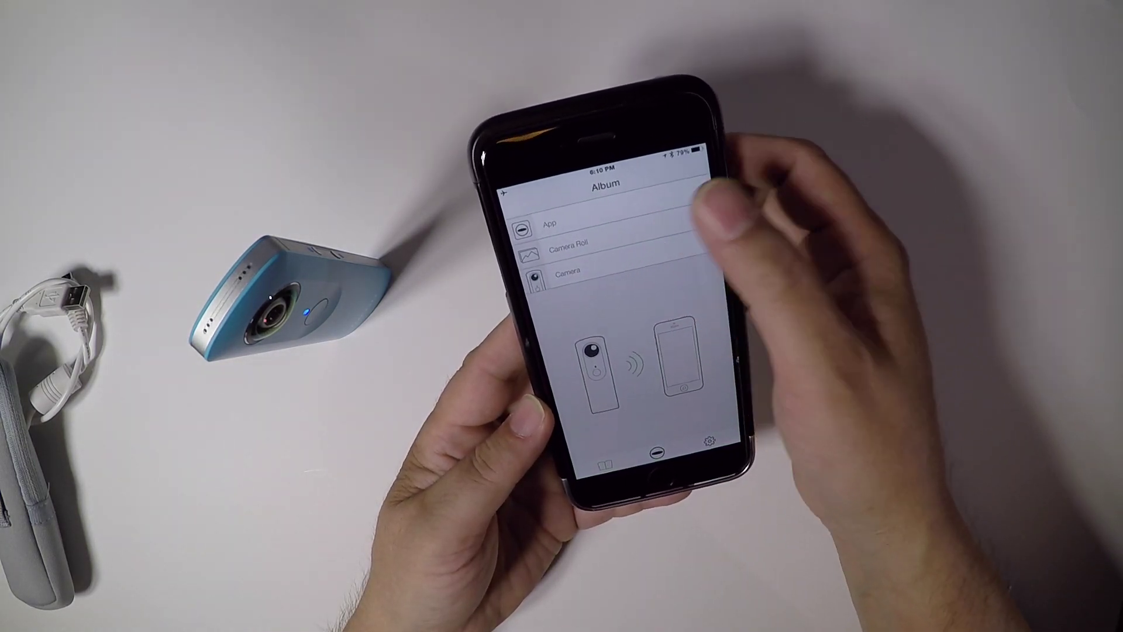
click(667, 266)
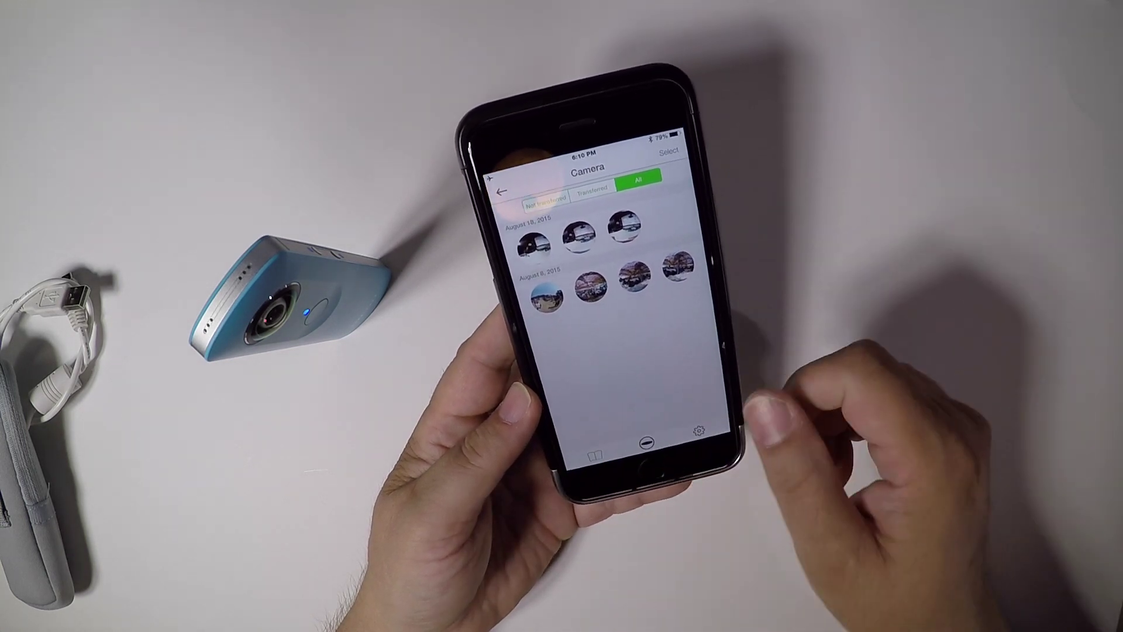
click(595, 289)
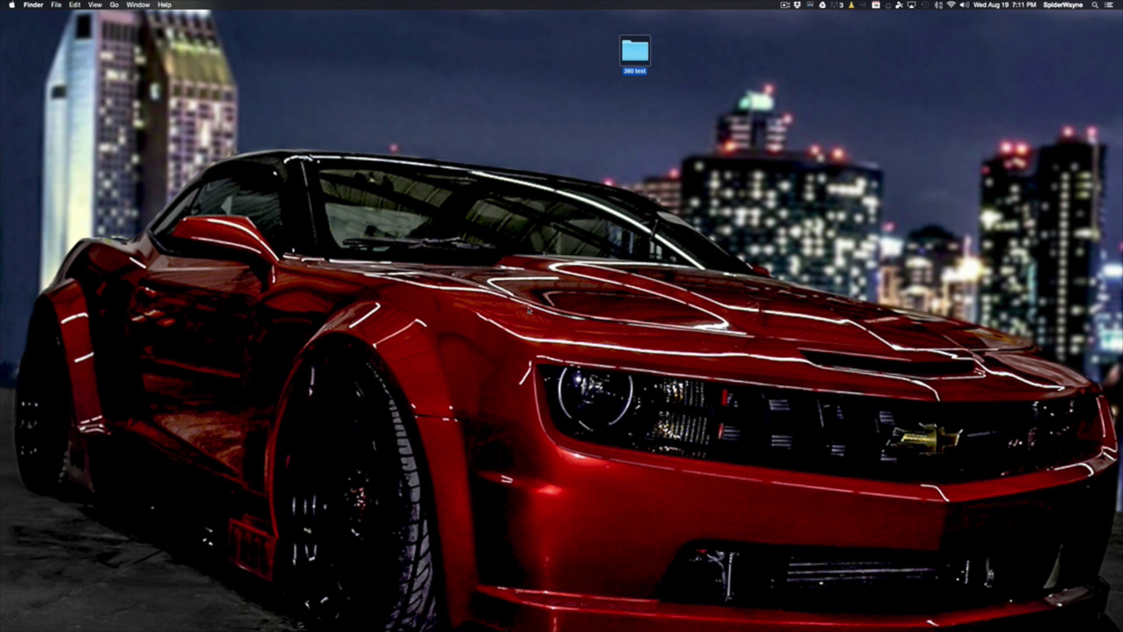
Import R0010110.MOV from the RICOH THETA into the 360 test folder with Image Capture.
mouse_move(854, 623)
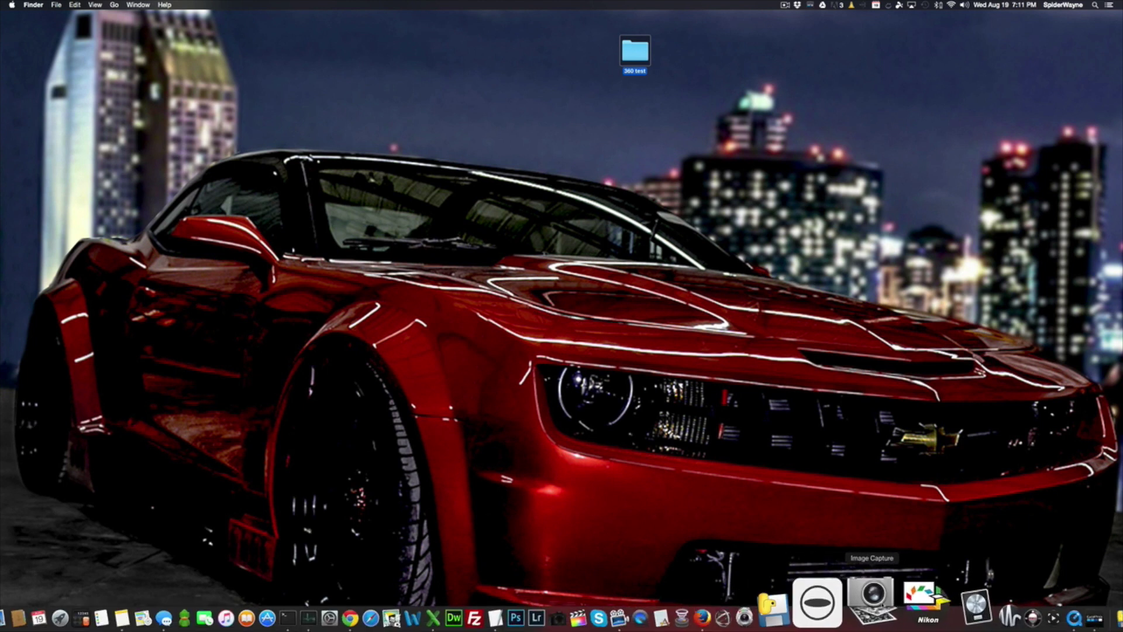
click(872, 596)
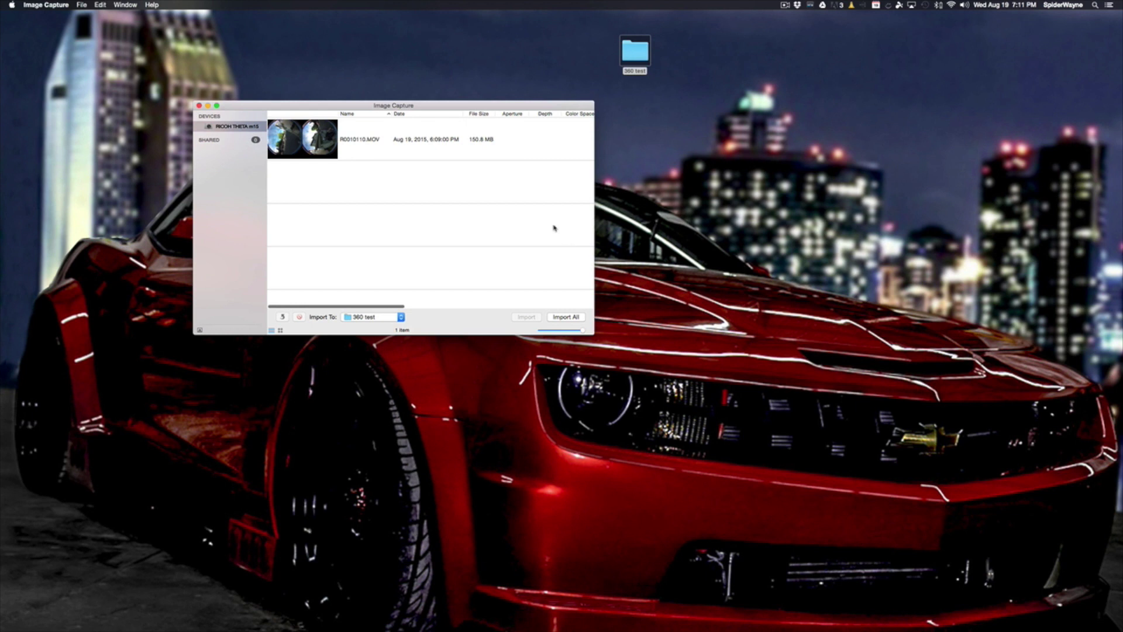
click(398, 146)
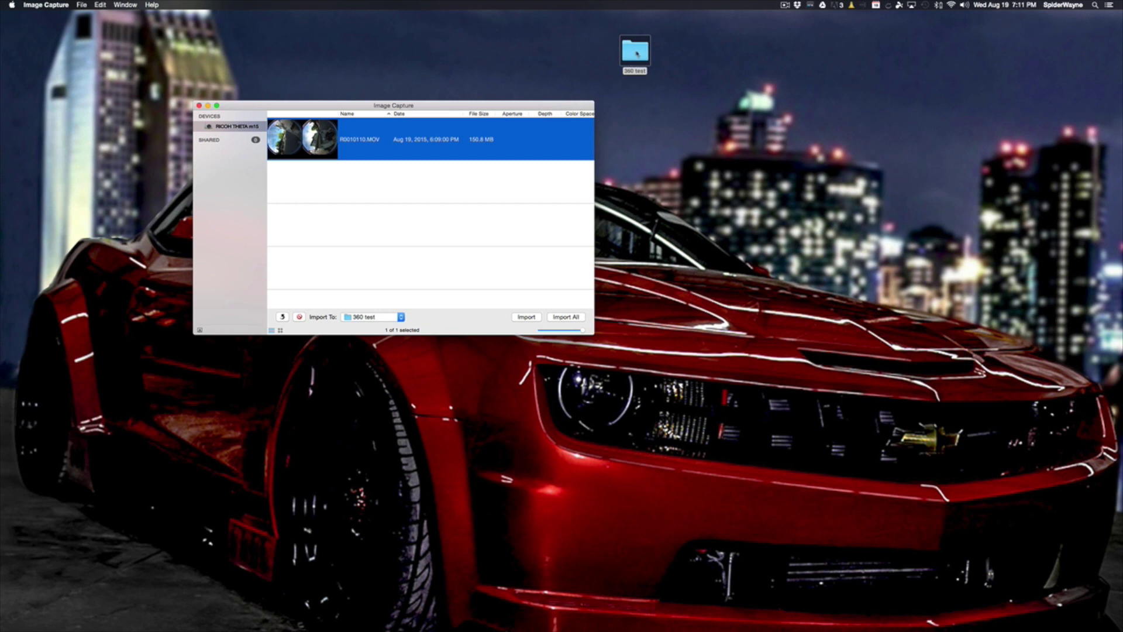
drag(637, 53, 636, 117)
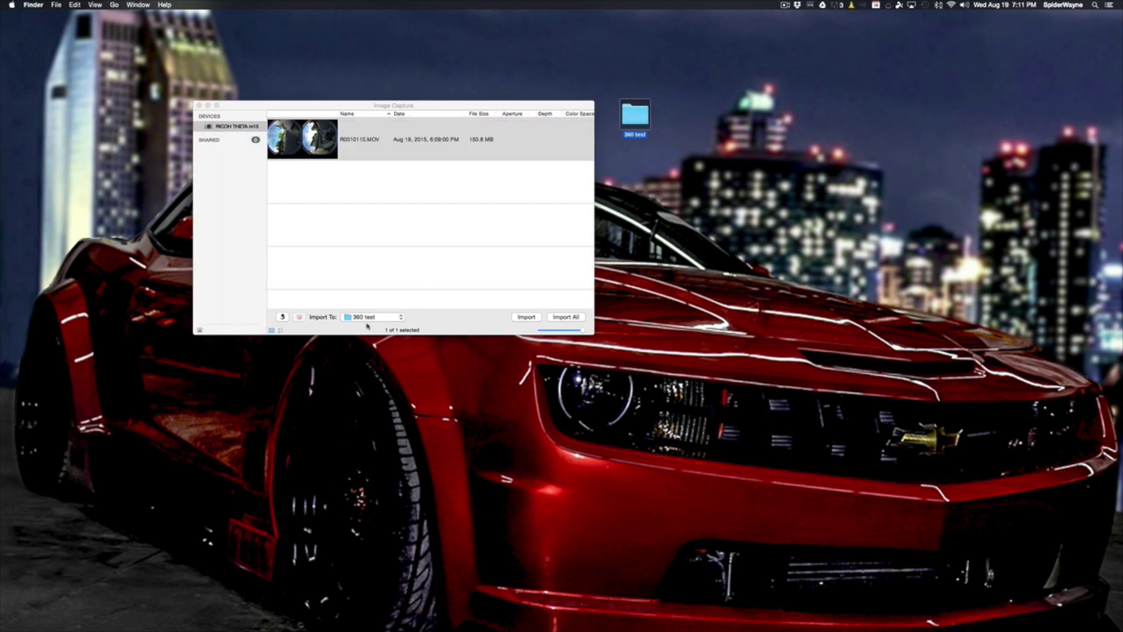
click(402, 145)
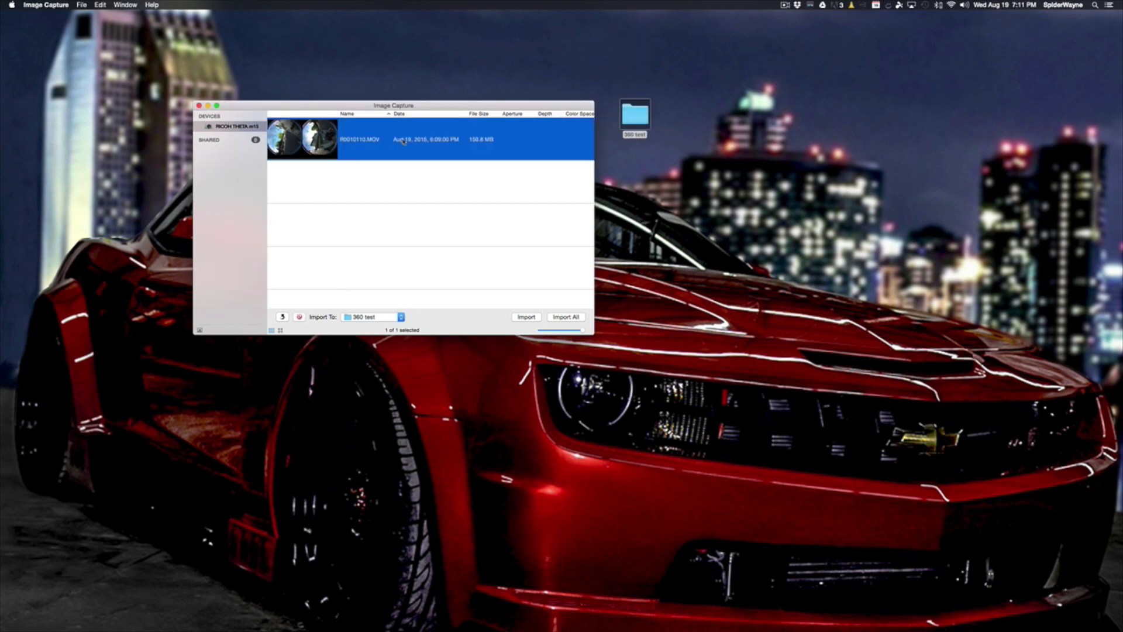
click(527, 317)
Check the imported R0010110.MOV in the 360 test folder, close Image Capture, and launch RICOH THETA.
double_click(633, 121)
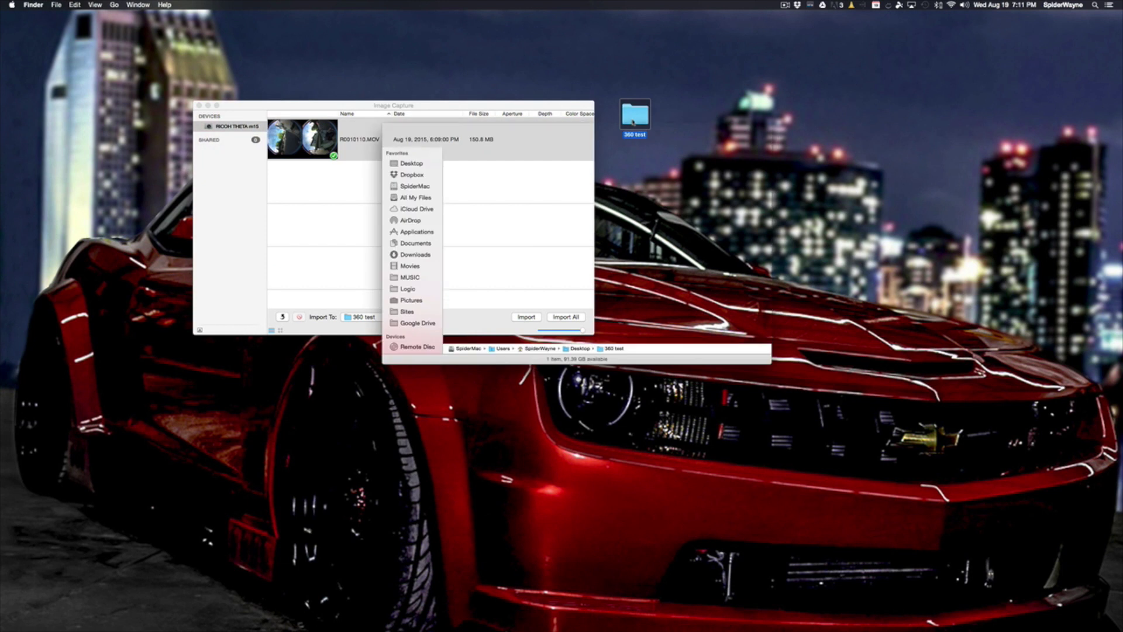
click(506, 162)
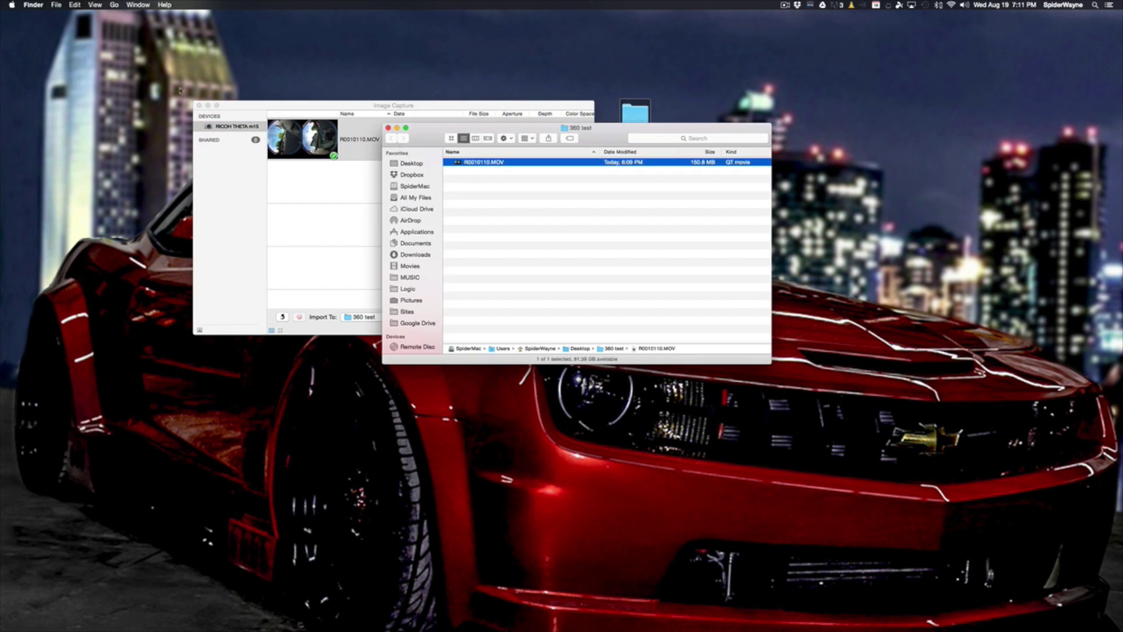
click(199, 106)
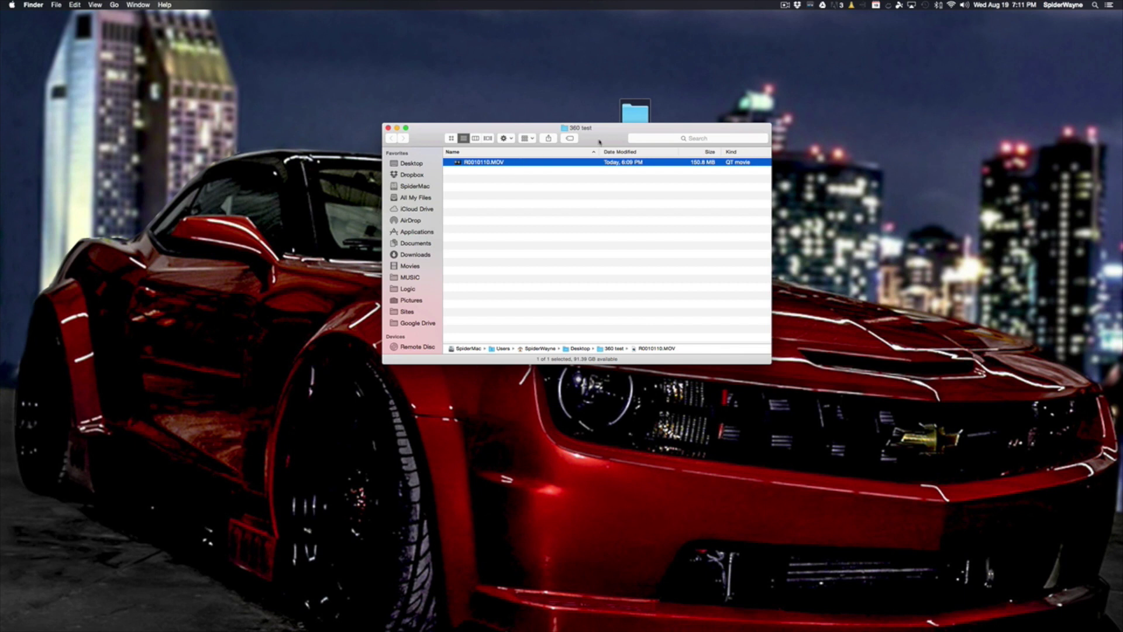
drag(518, 128, 294, 93)
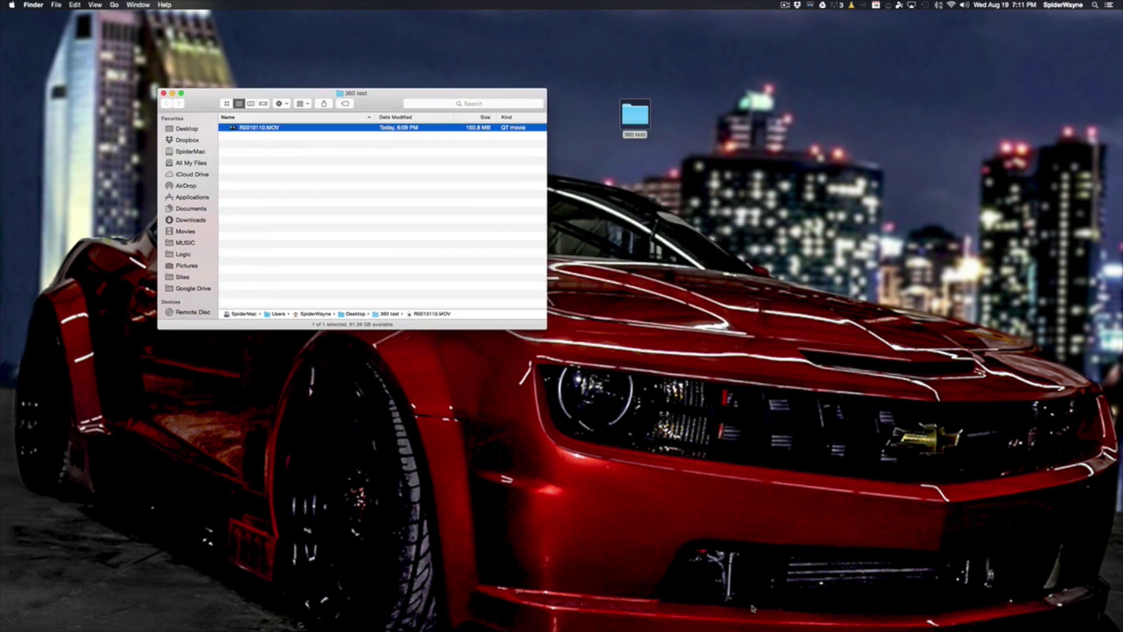
mouse_move(754, 611)
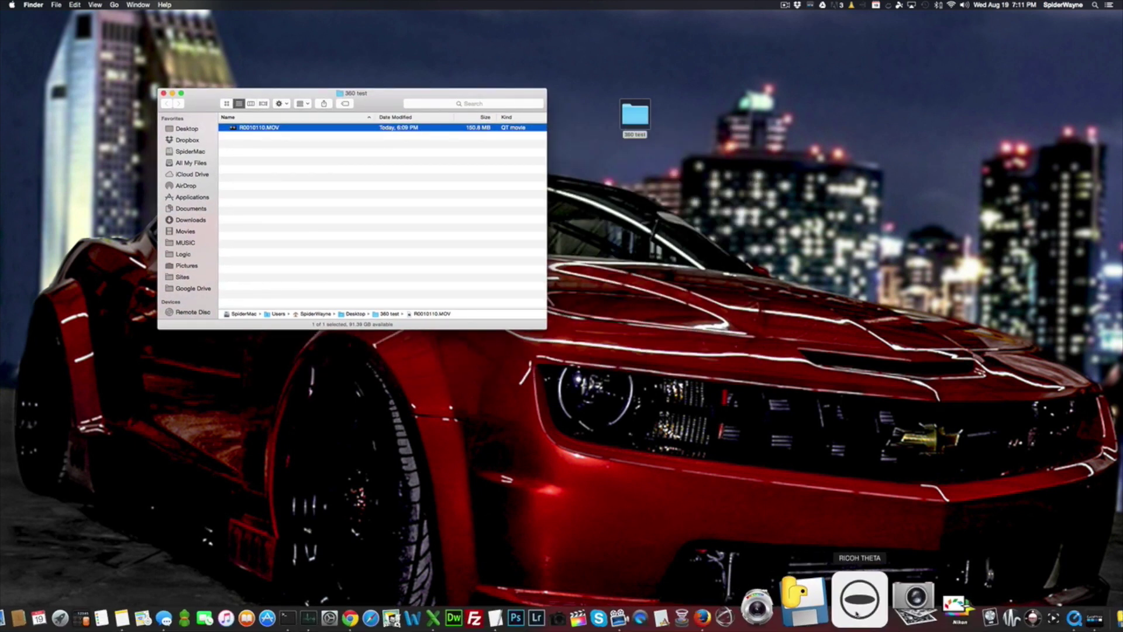
click(857, 613)
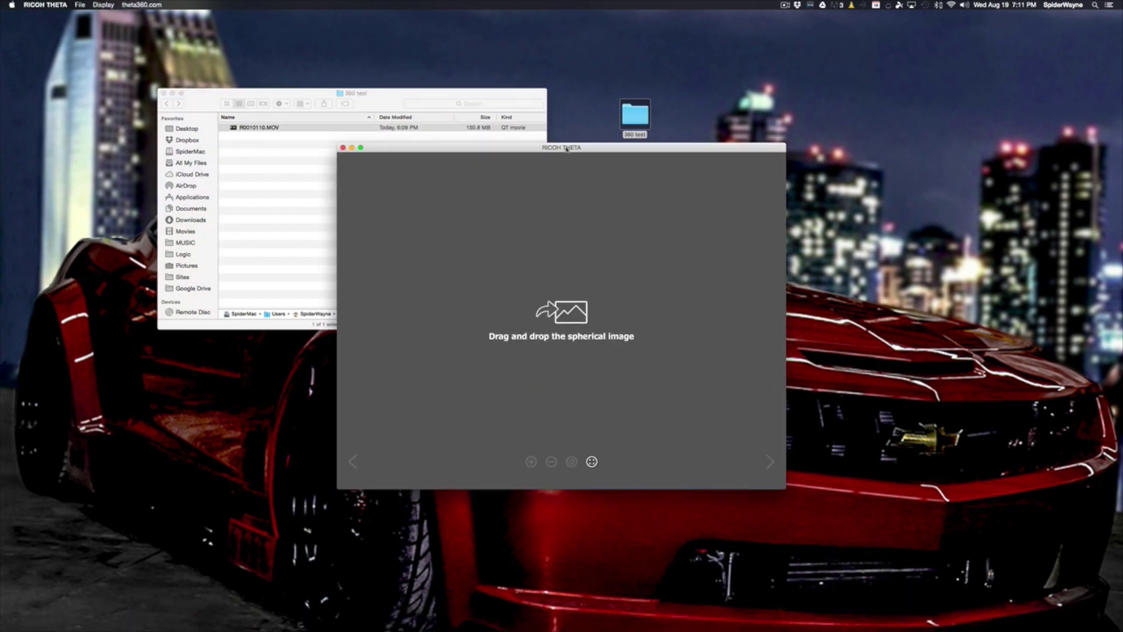
Drop R0010110.MOV onto the RICOH THETA viewer and convert it to R0010110.MP4.
drag(567, 149, 578, 168)
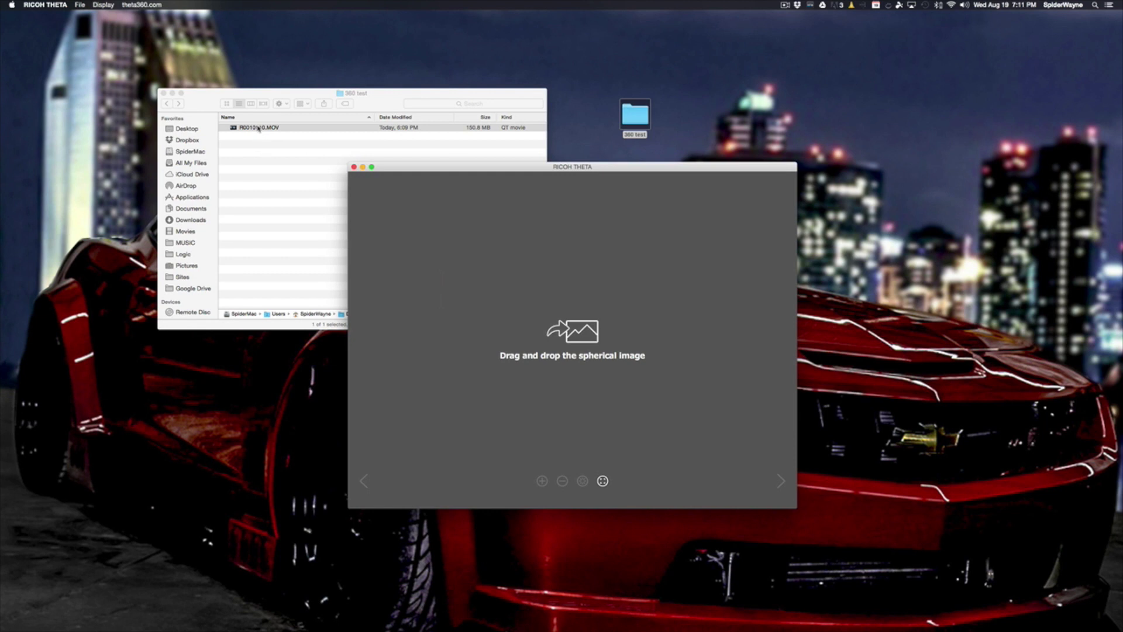
click(258, 128)
key(Return)
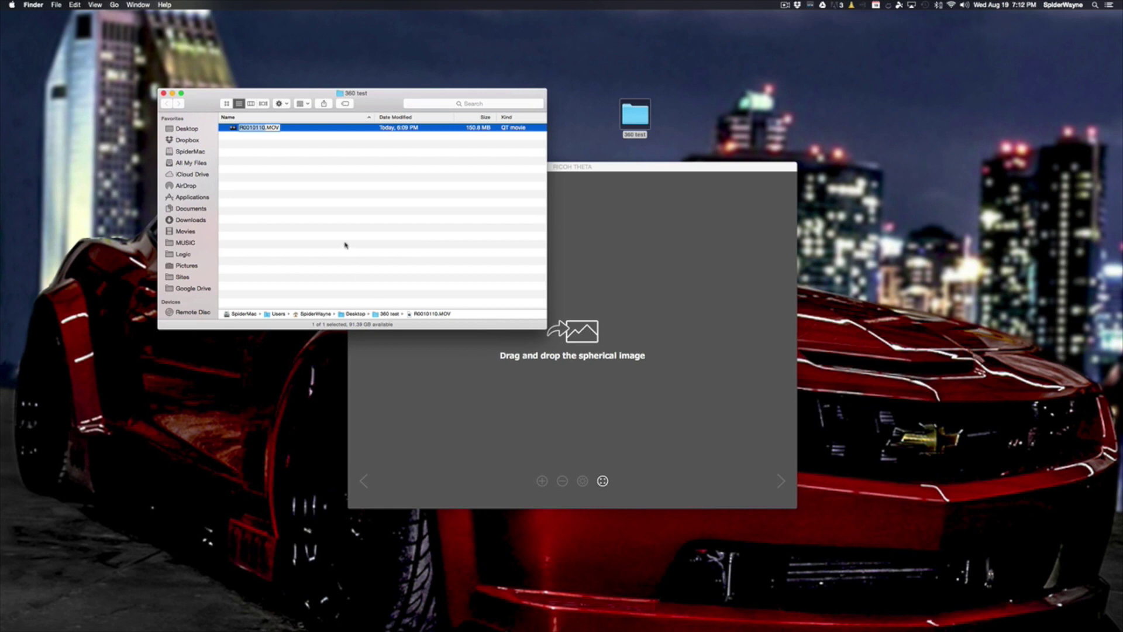
key(Return)
drag(267, 128, 551, 370)
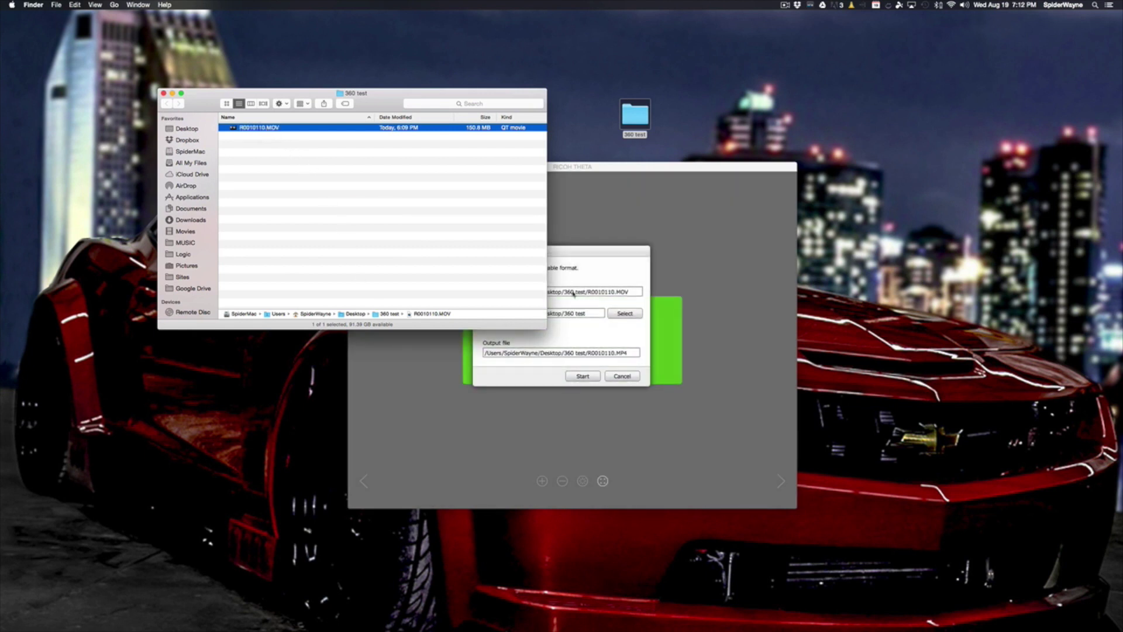
click(563, 257)
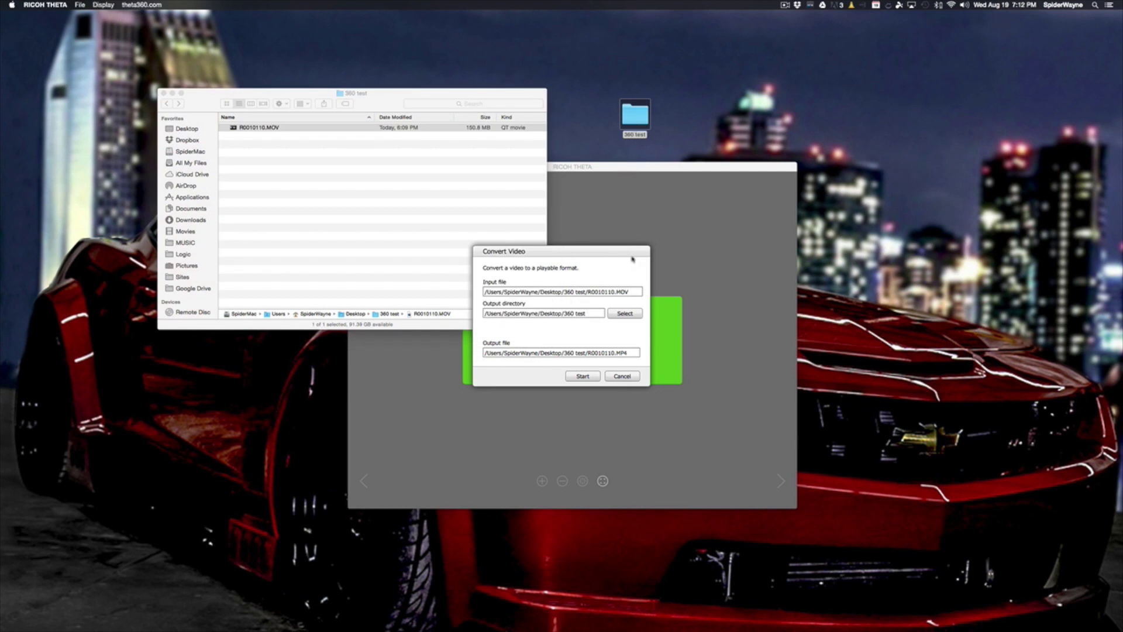
click(590, 376)
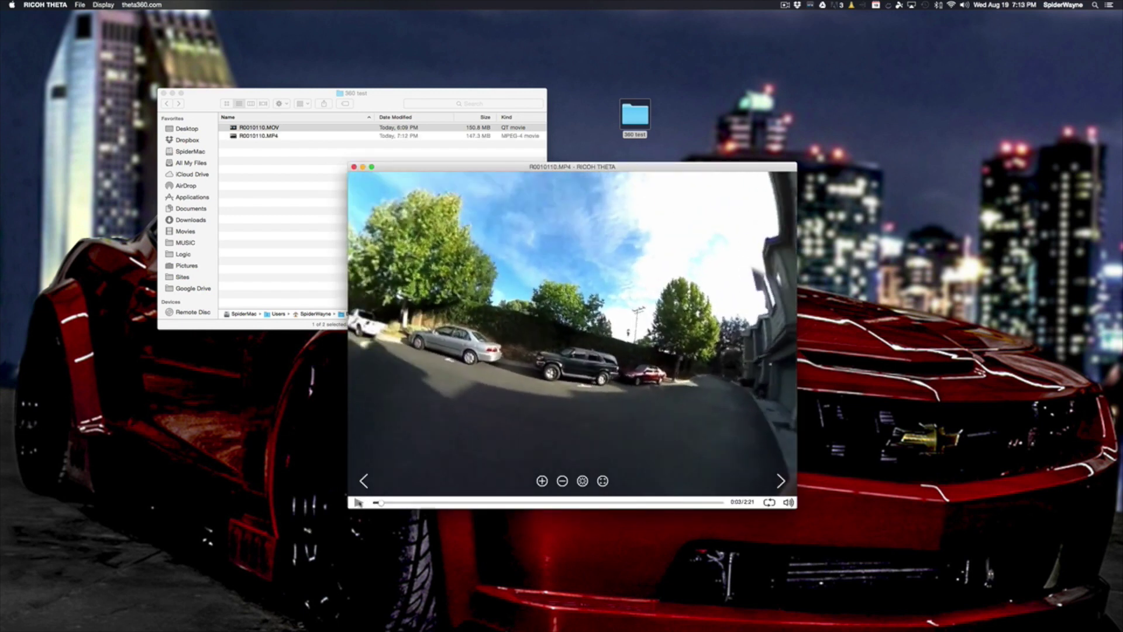
Lower the volume, pan the 360 ride view toward the parked cars, then zoom in and back out.
key(XF86AudioLowerVolume)
key(XF86AudioLowerVolume)
key(XF86AudioLowerVolume)
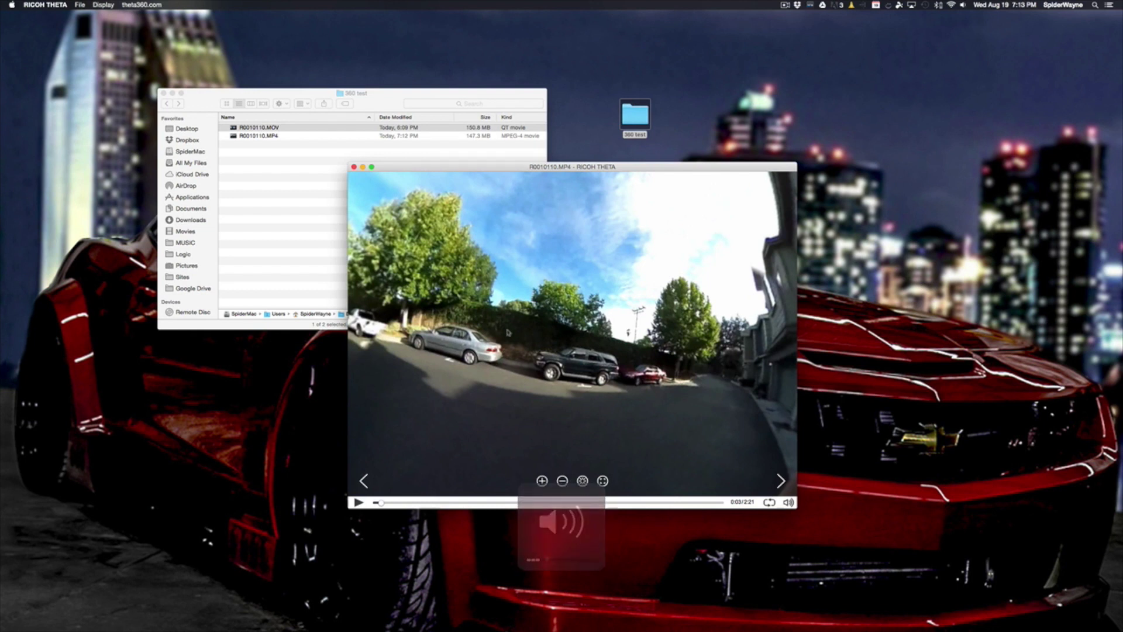
drag(555, 444, 363, 234)
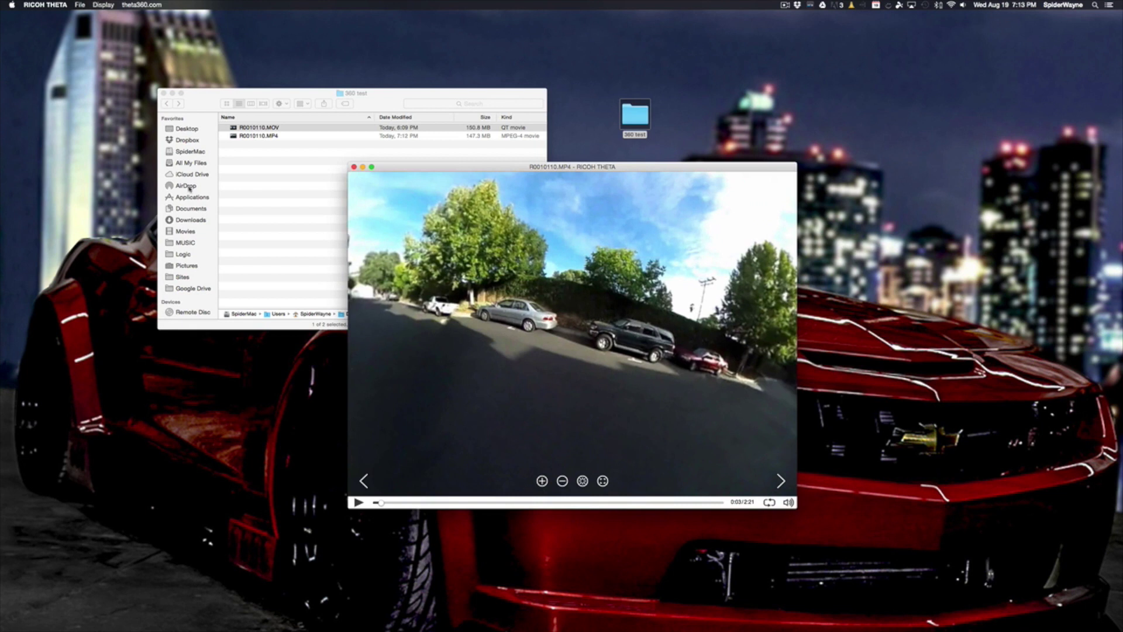
click(164, 93)
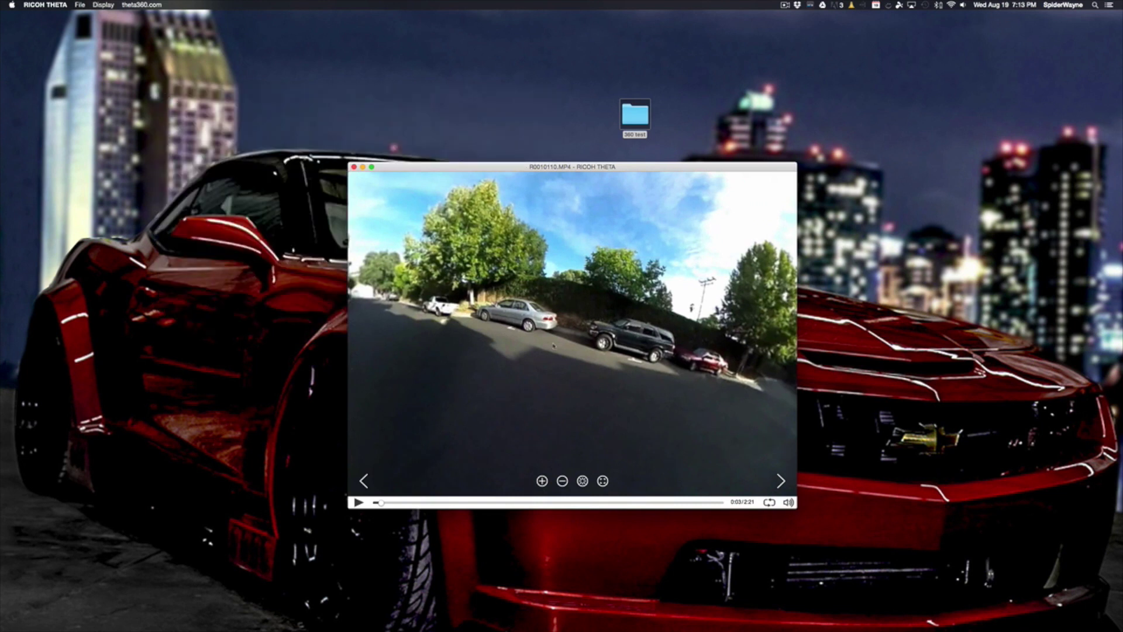
drag(503, 328, 421, 282)
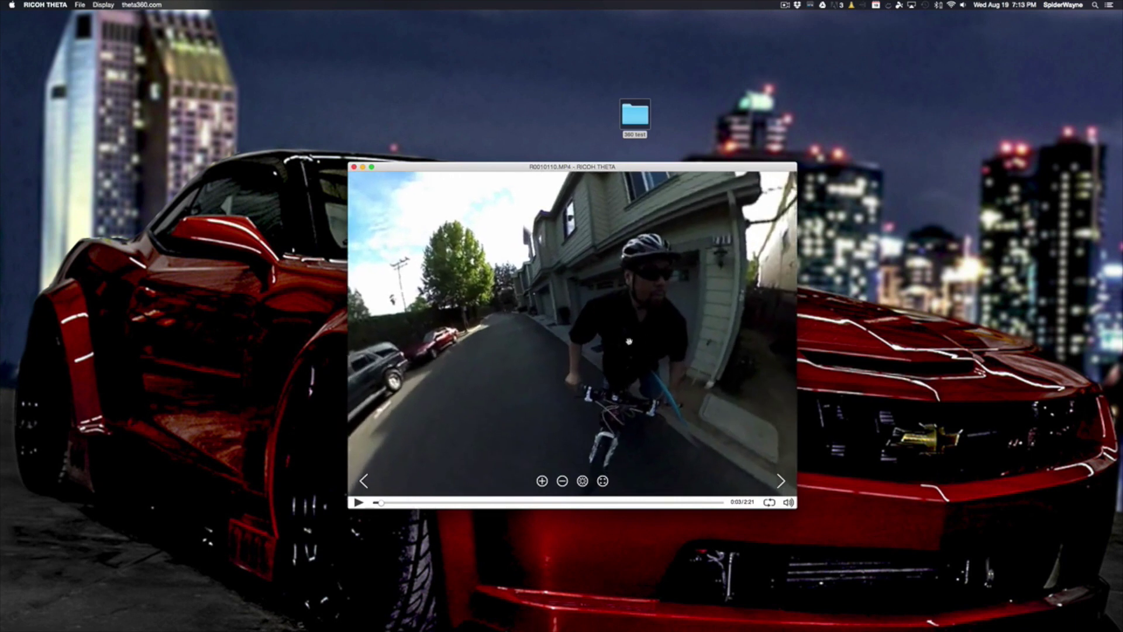
drag(647, 343, 605, 346)
drag(709, 351, 541, 342)
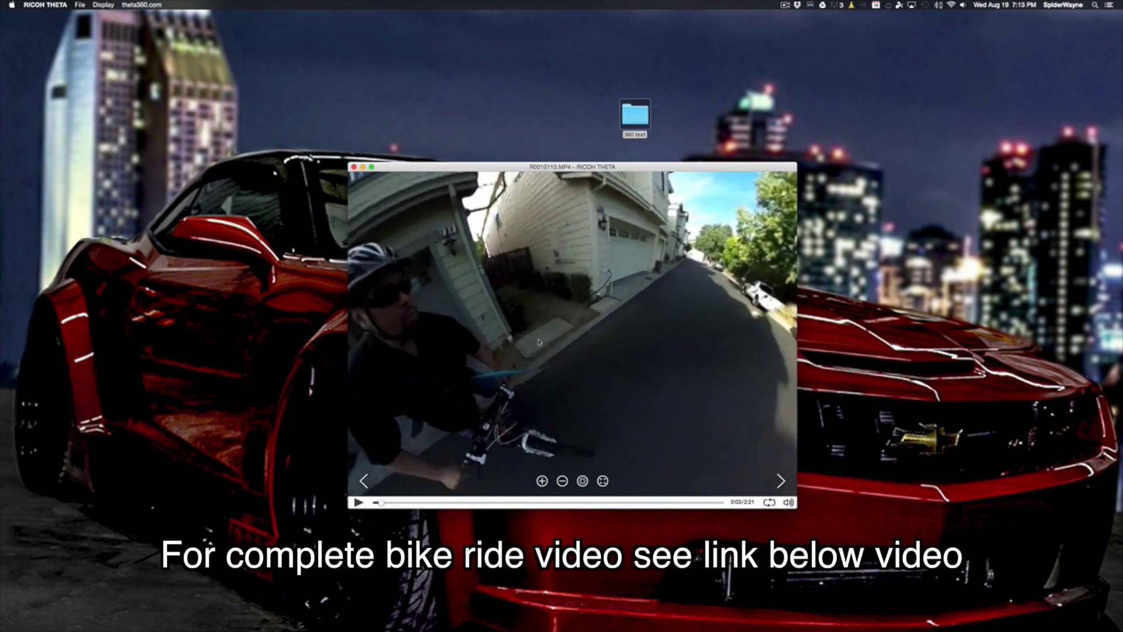
drag(621, 343, 471, 344)
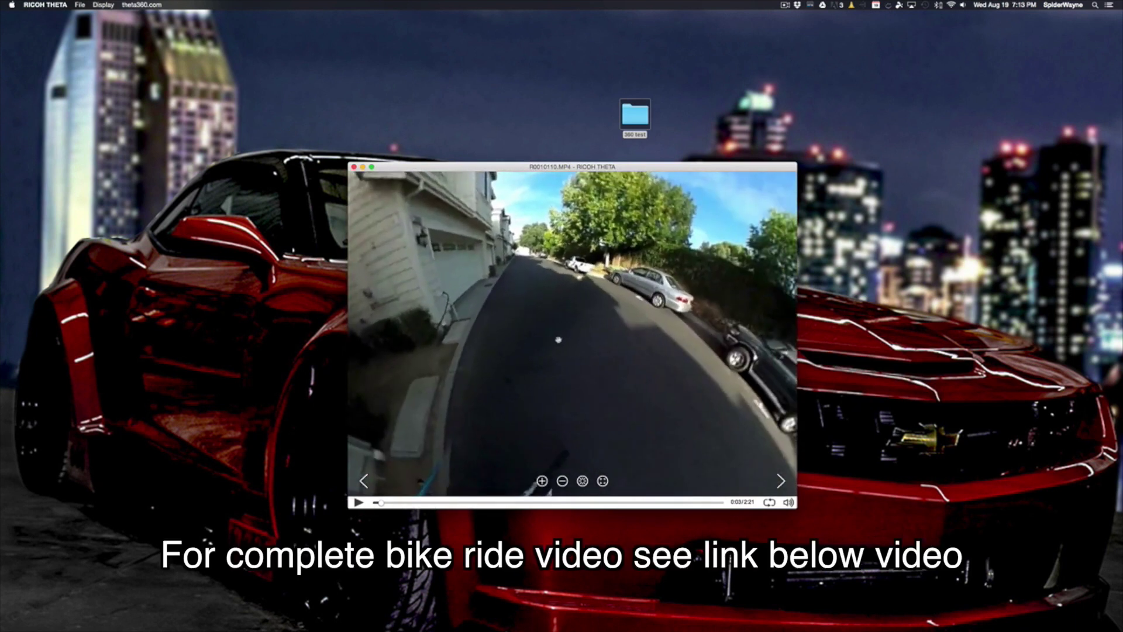
drag(560, 342, 387, 377)
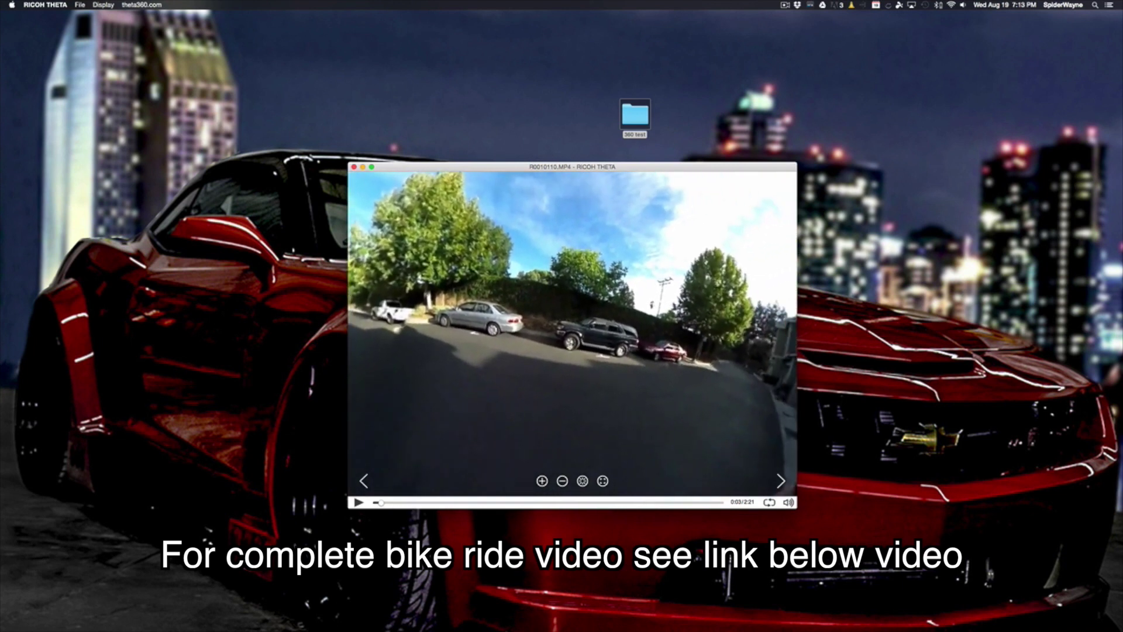
drag(561, 380, 503, 366)
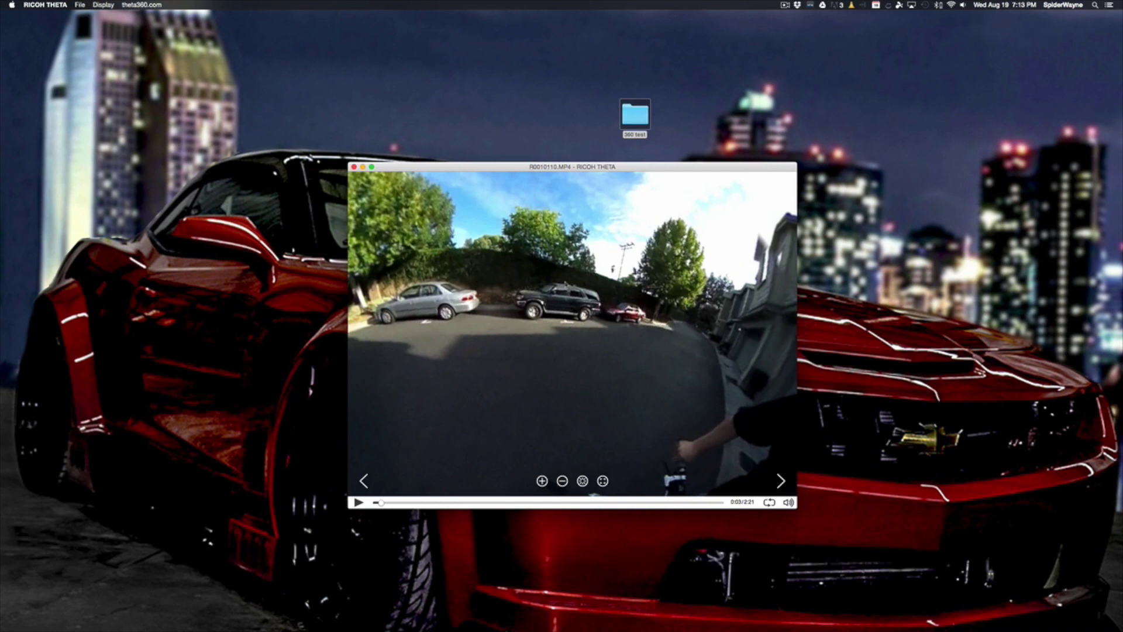
drag(638, 468, 660, 476)
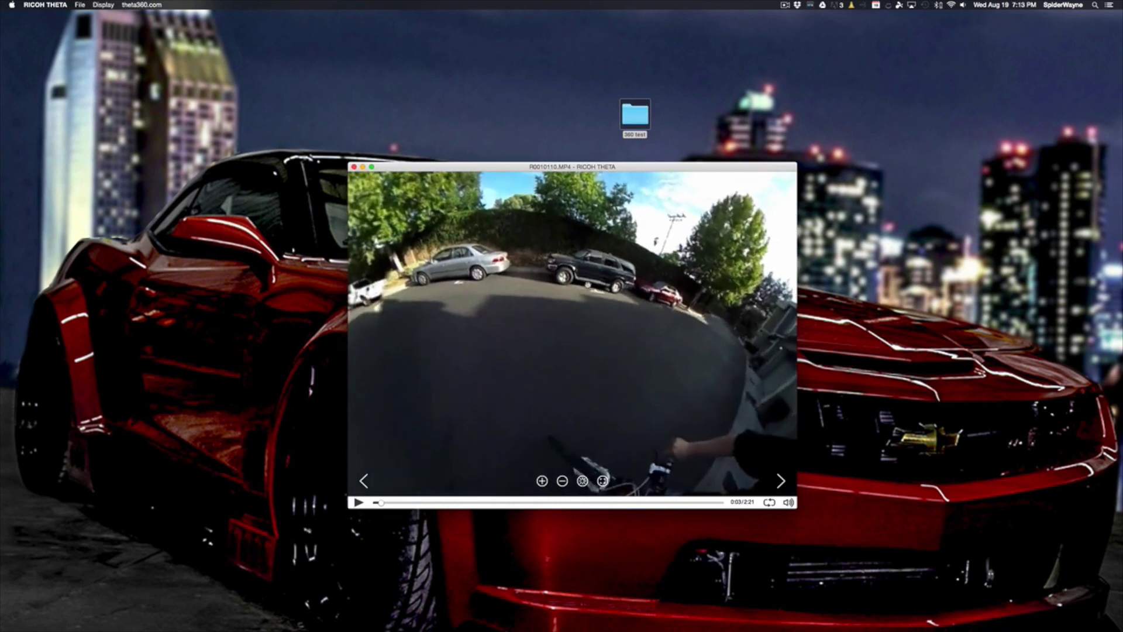
click(542, 481)
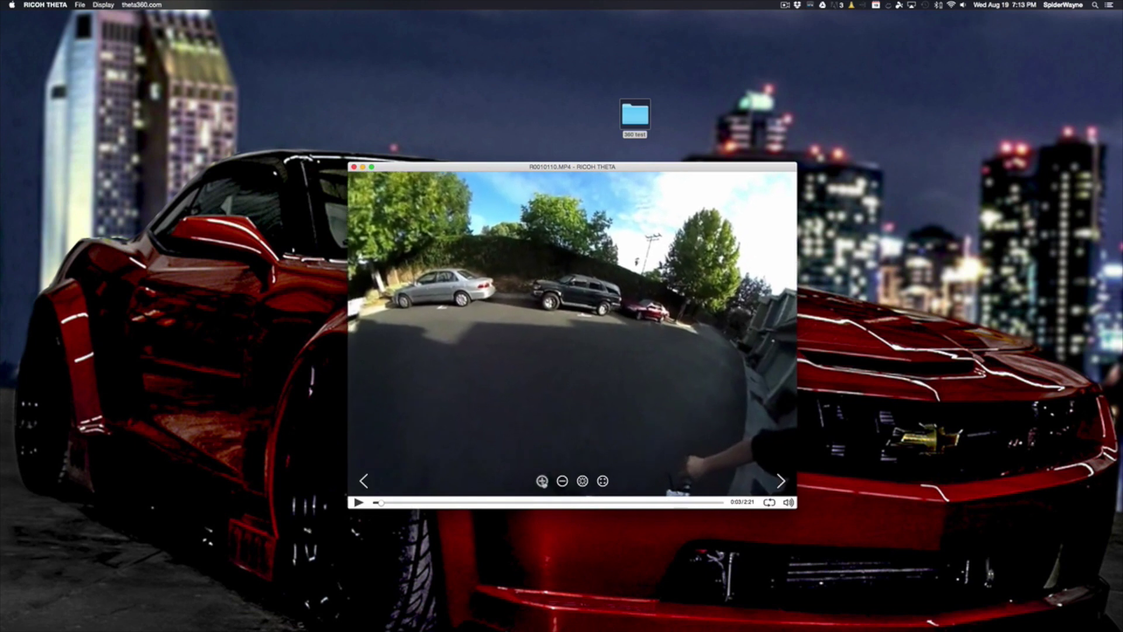
click(562, 481)
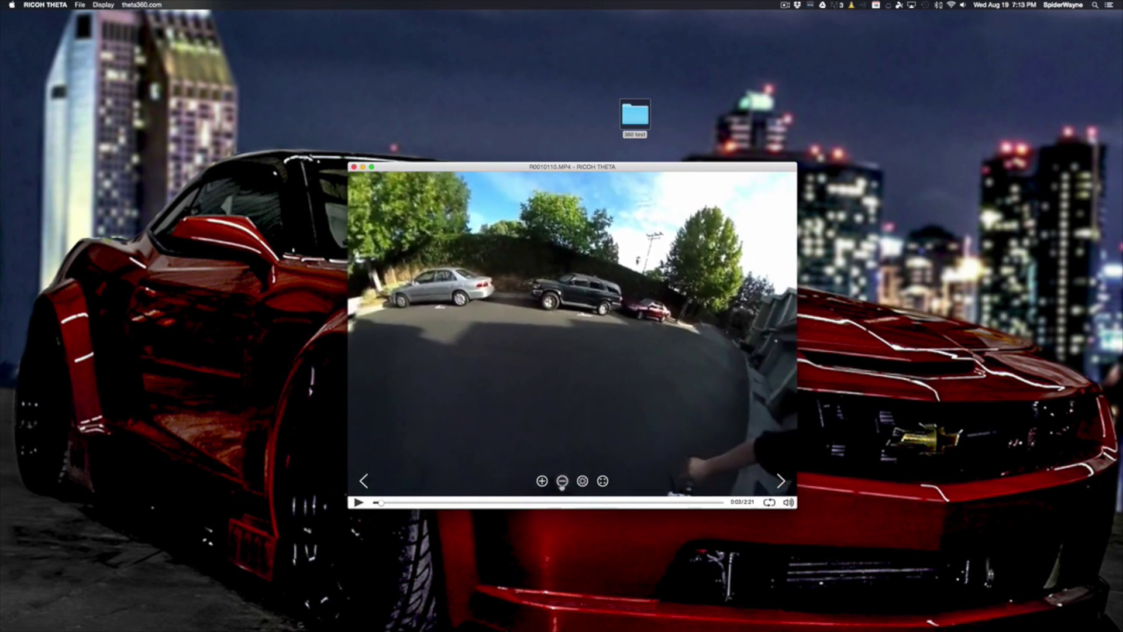
Orbit the video as a mirror-ball sphere, then switch to fisheye and tilt into a little planet.
click(562, 480)
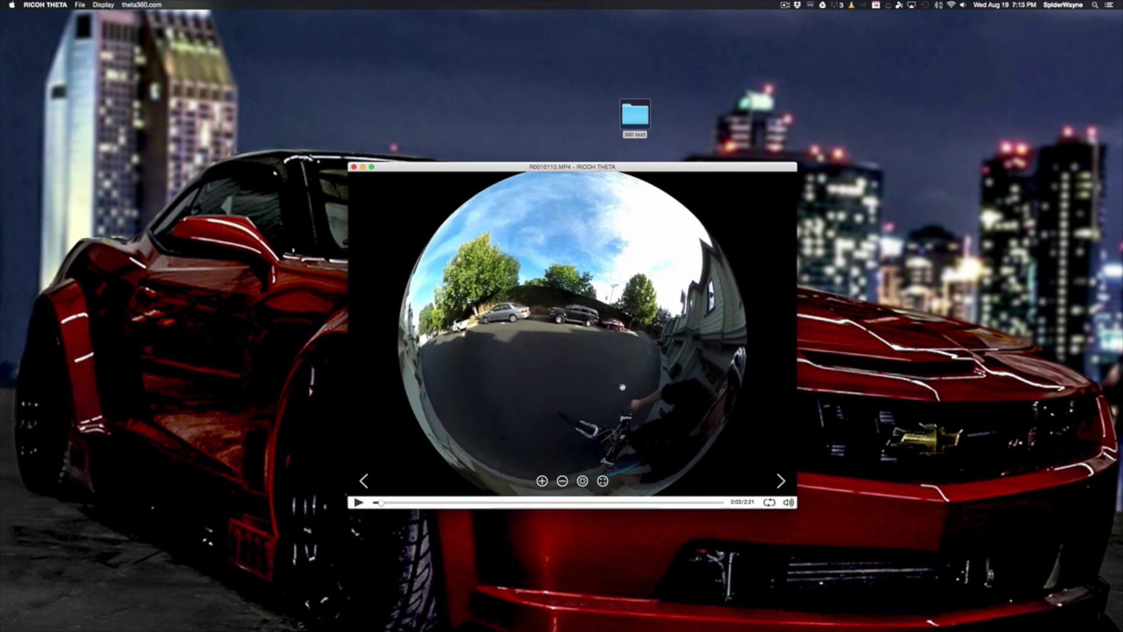
drag(643, 394, 635, 420)
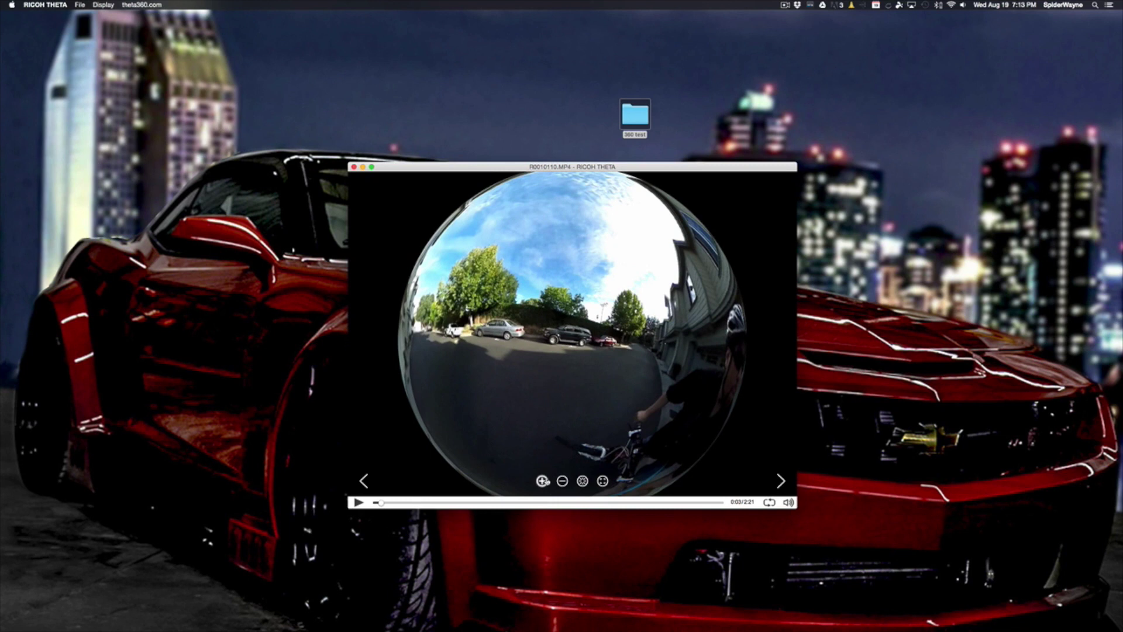
click(544, 481)
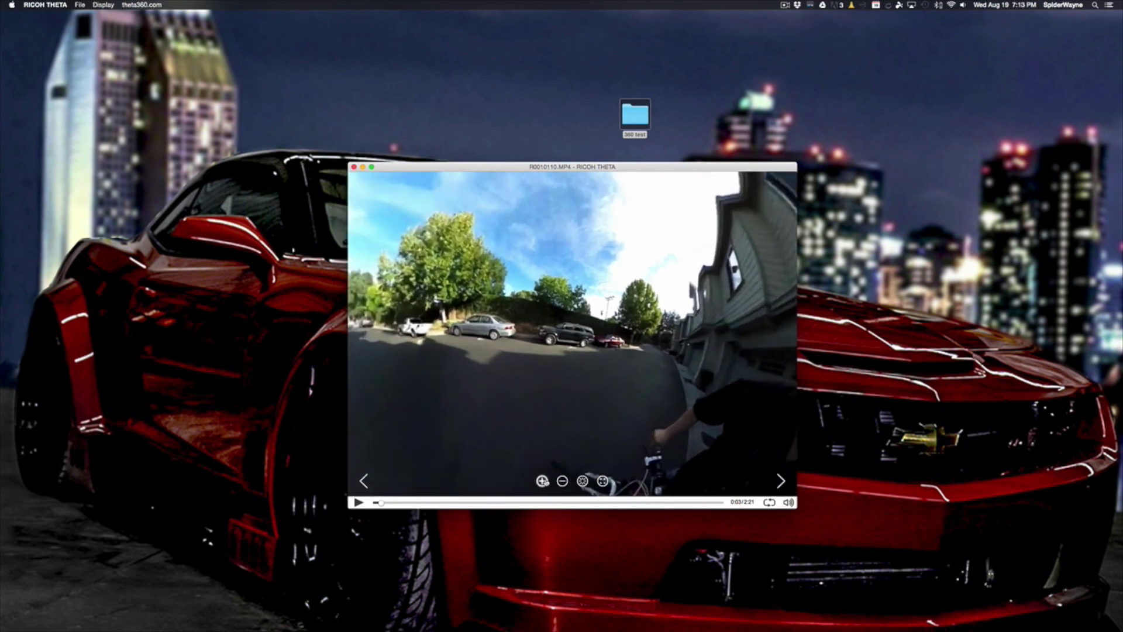
click(598, 480)
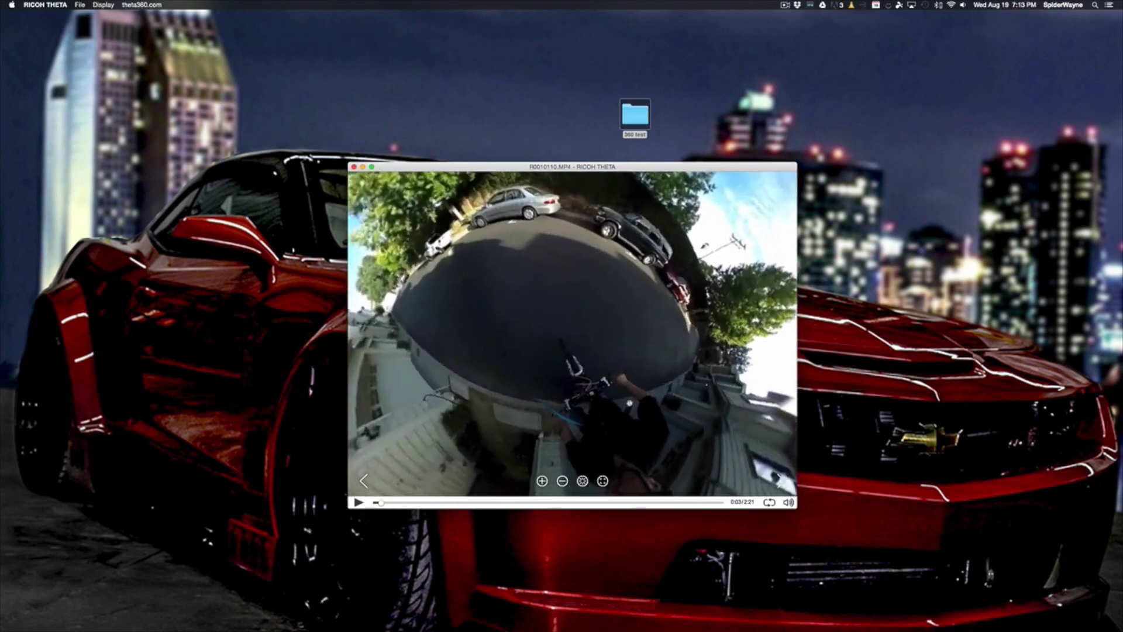
drag(607, 401, 606, 413)
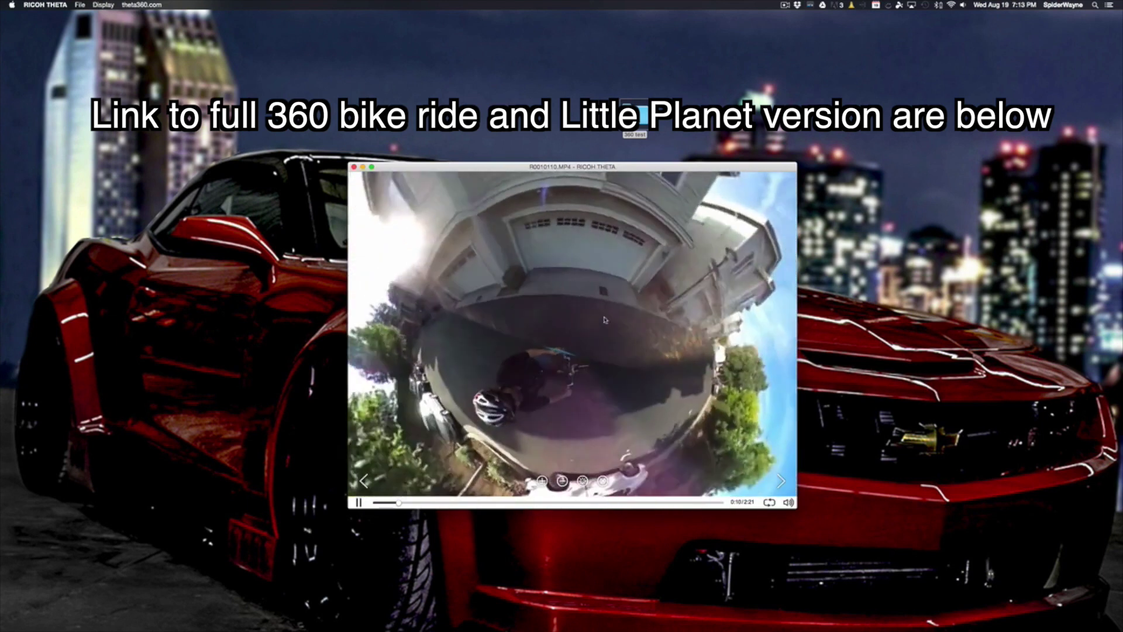
drag(493, 308, 434, 432)
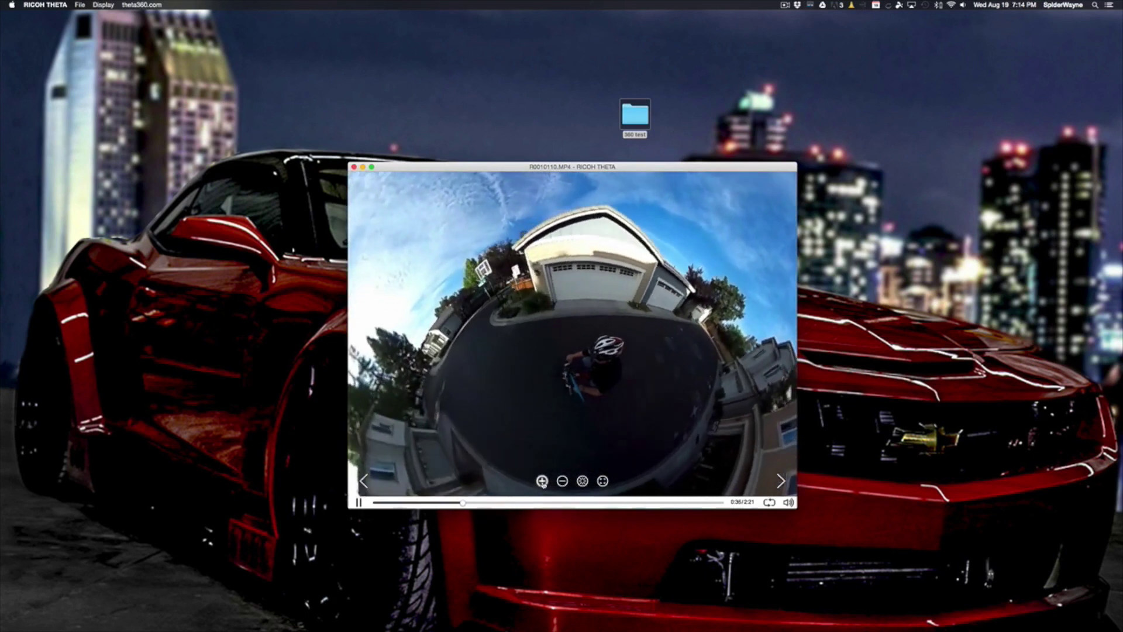
scroll(600, 452, up, 3)
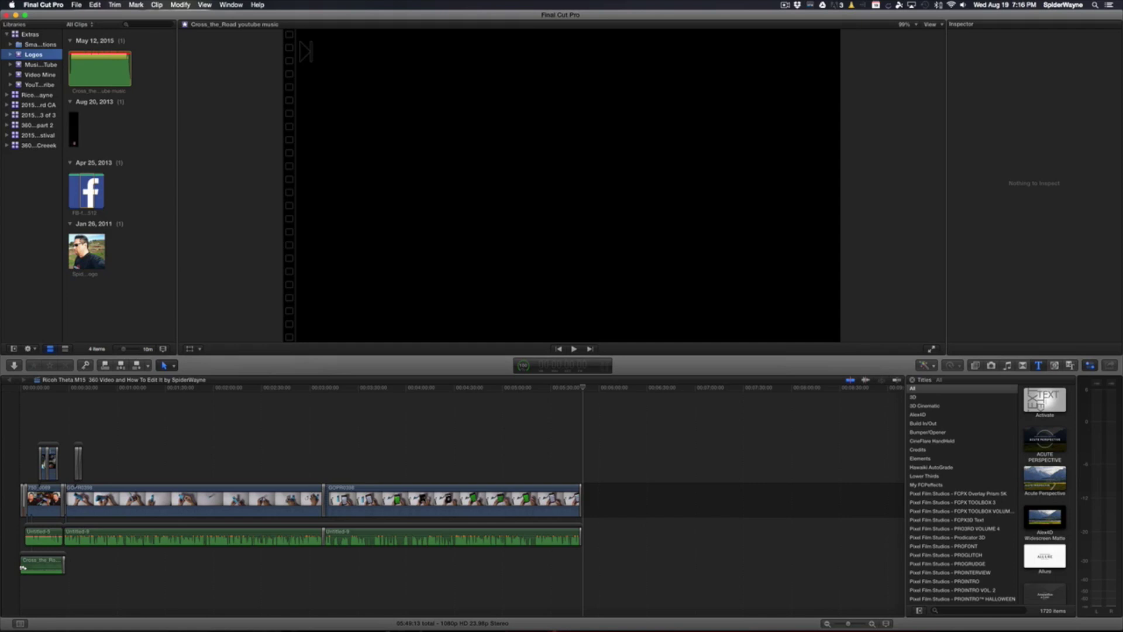
Name the new library '360 How To' and save it inside a new folder '360 how to'.
click(76, 5)
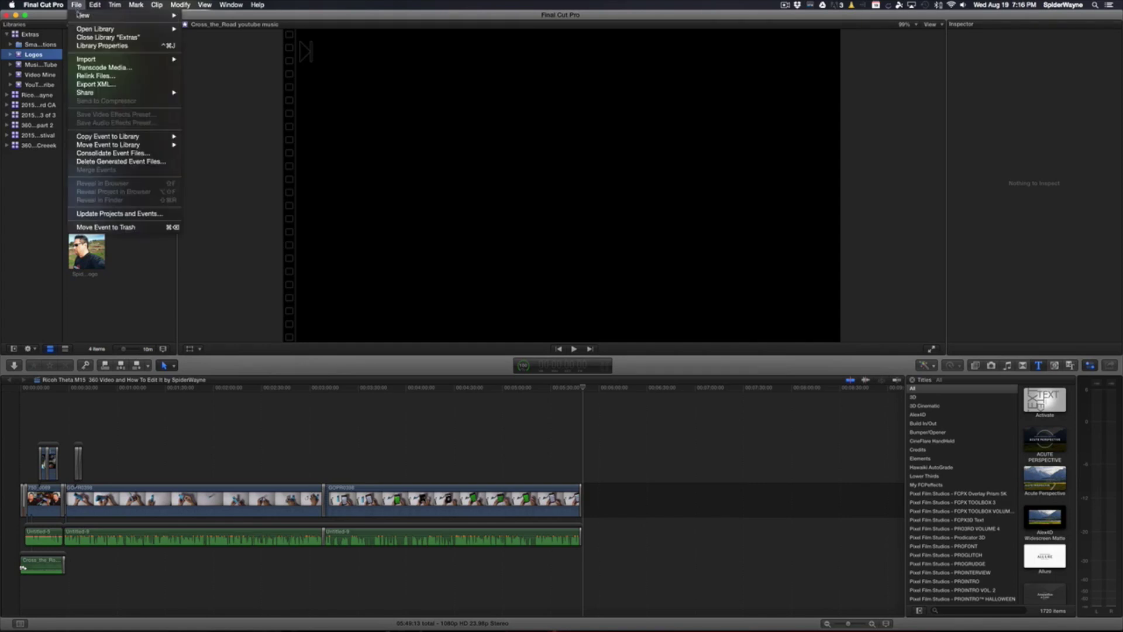
mouse_move(90, 18)
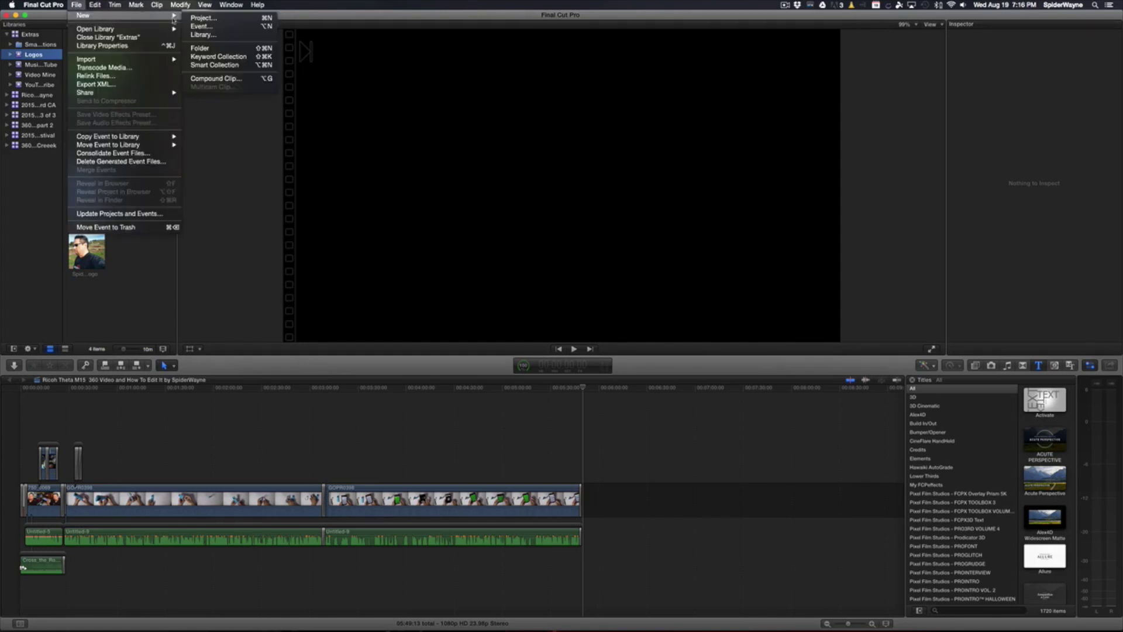
click(199, 35)
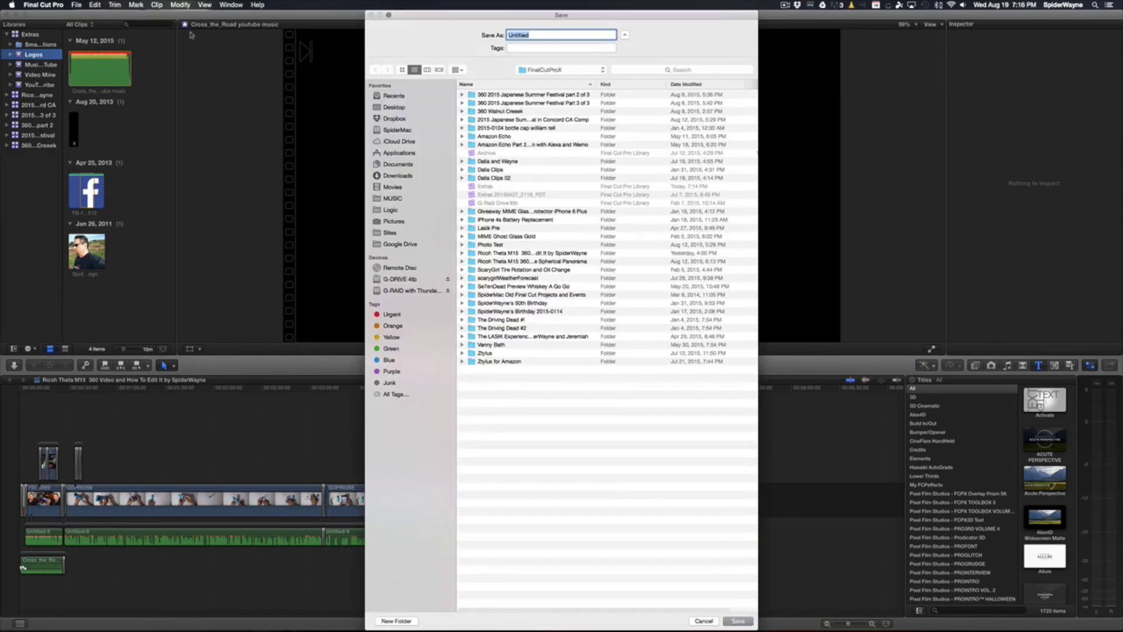
text(36)
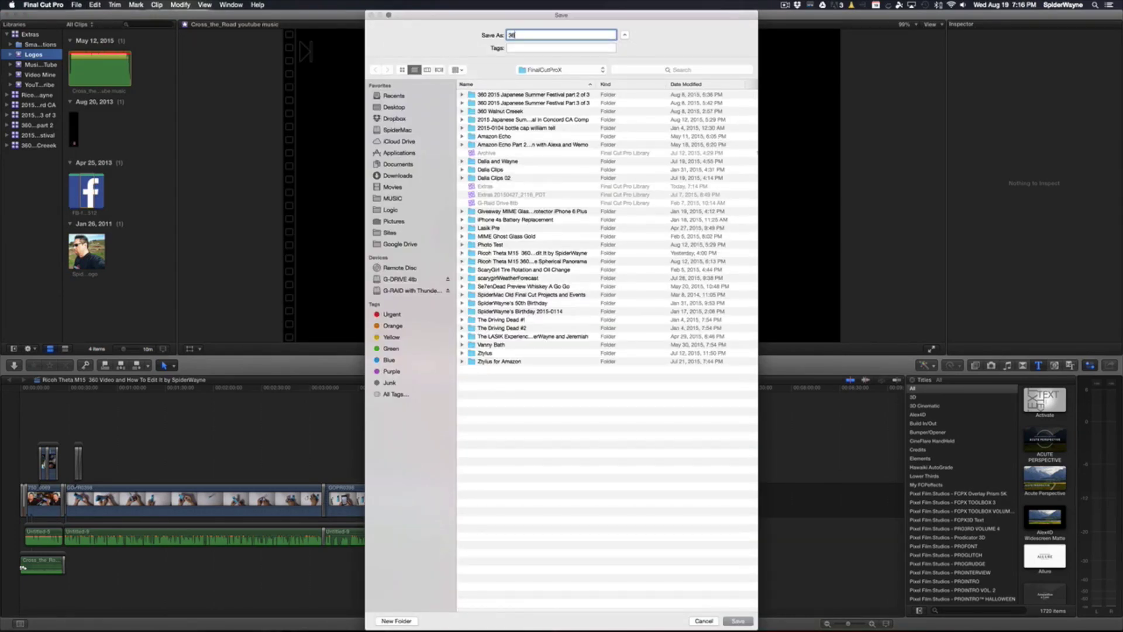
text(0 How To)
click(399, 621)
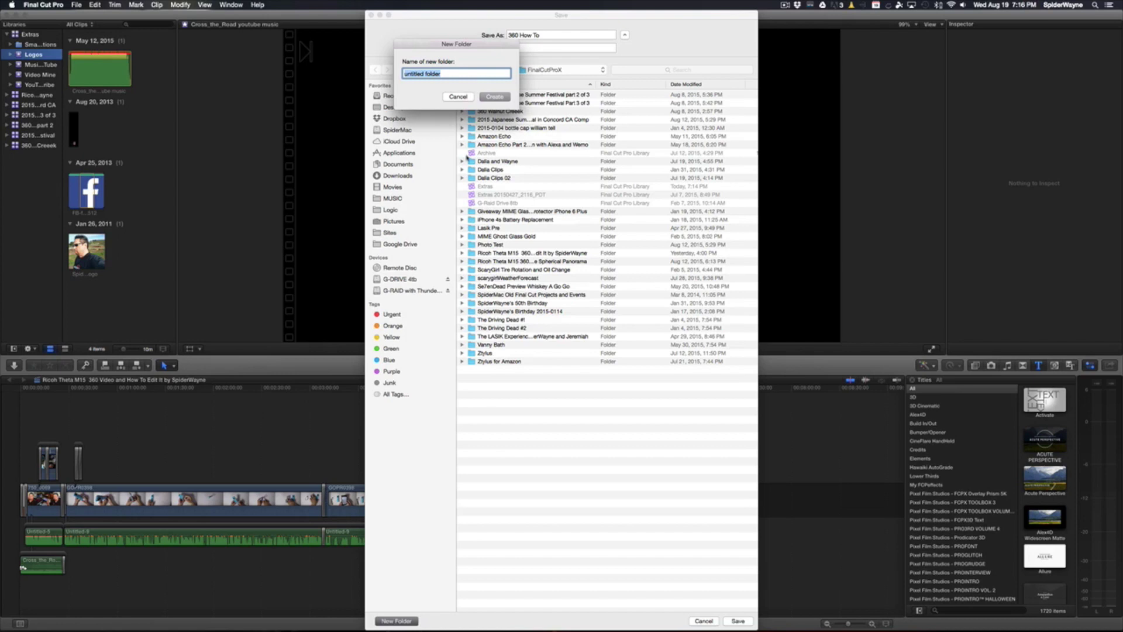
text(360 how to)
key(Return)
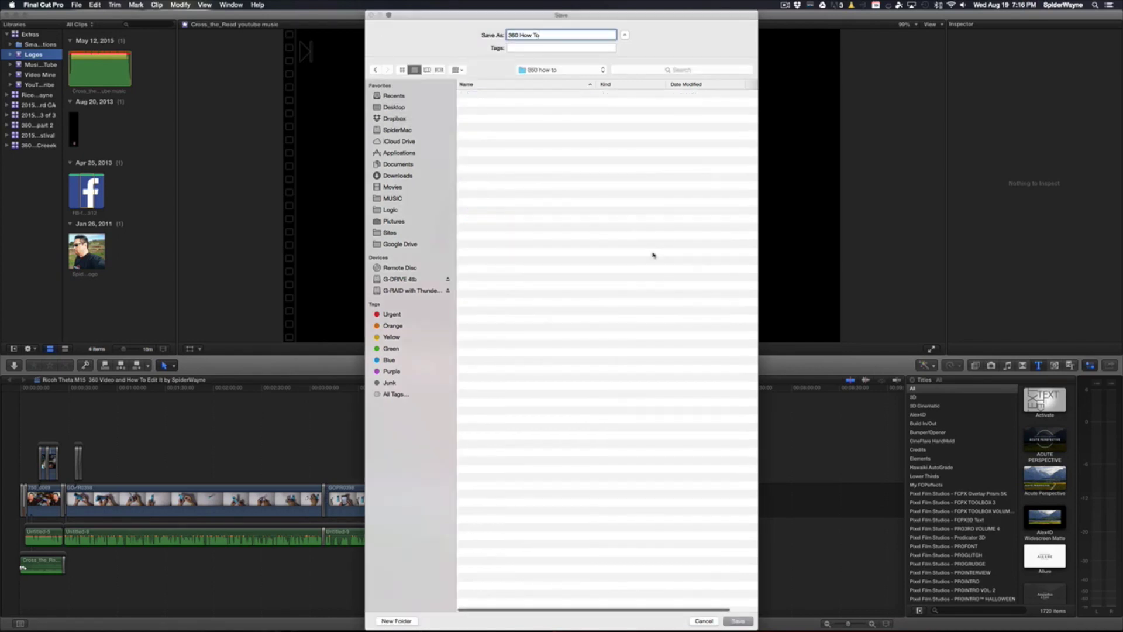
click(742, 621)
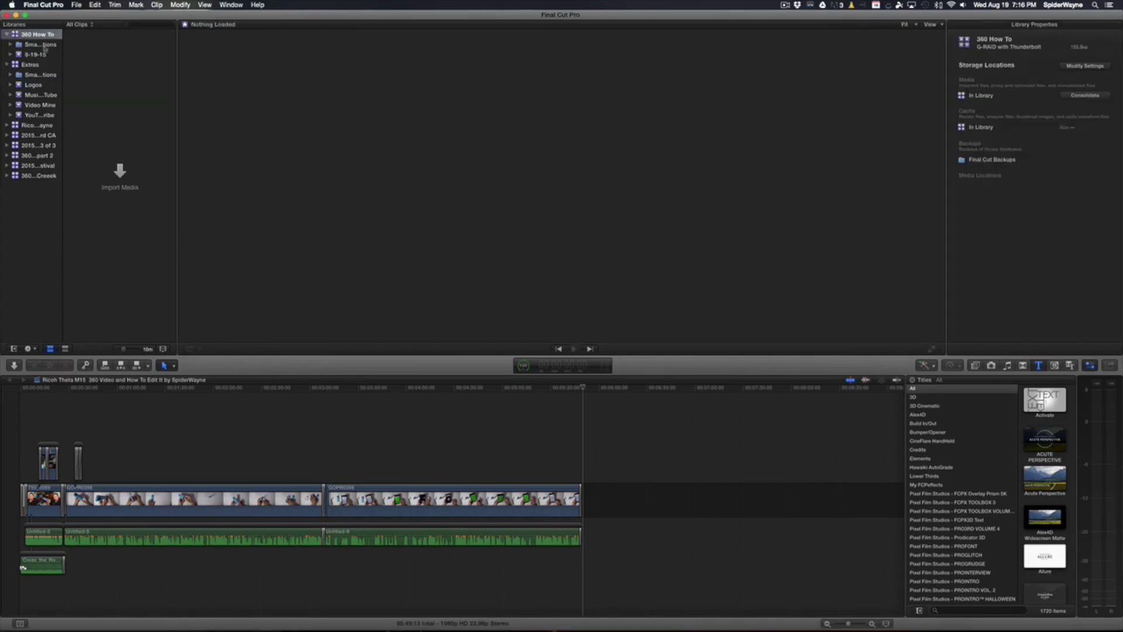
Create a new Untitled Project in the 360 How To library with default settings.
click(76, 5)
mouse_move(97, 29)
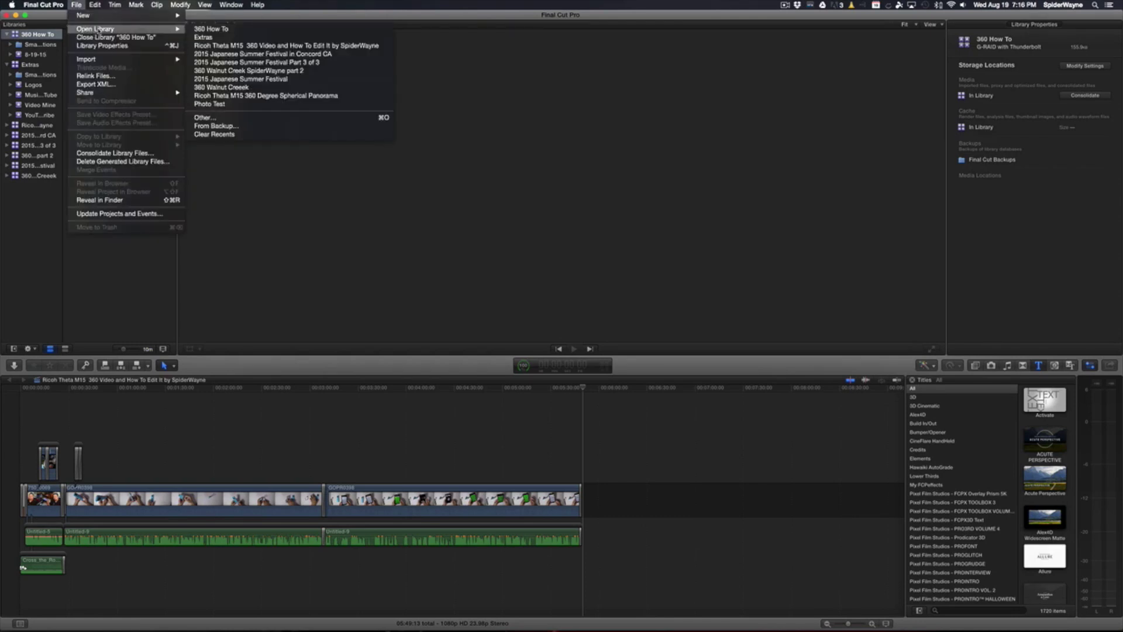
click(202, 17)
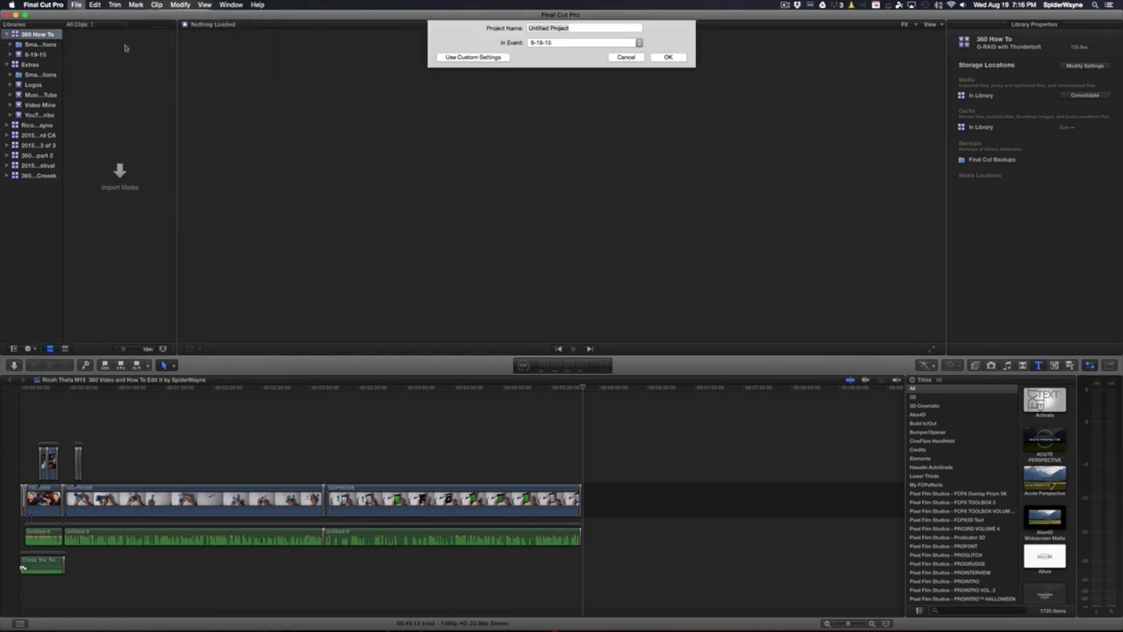
click(669, 58)
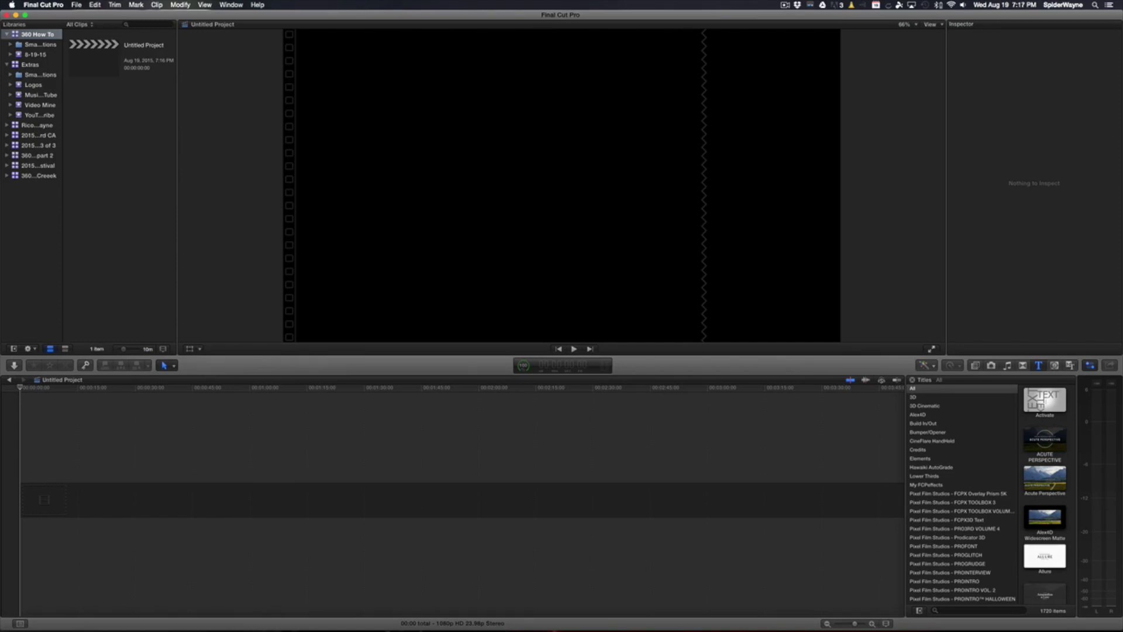
Drag R0010110.MP4 from the 360 test folder into the 360 How To library and select it.
key(super+Tab)
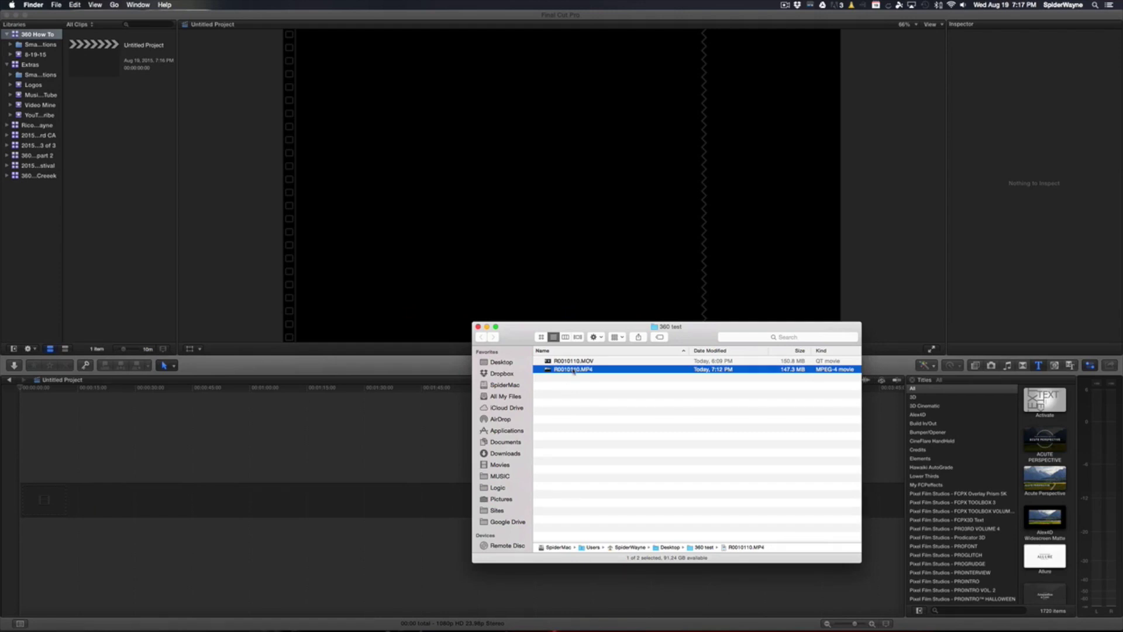
drag(572, 369, 34, 59)
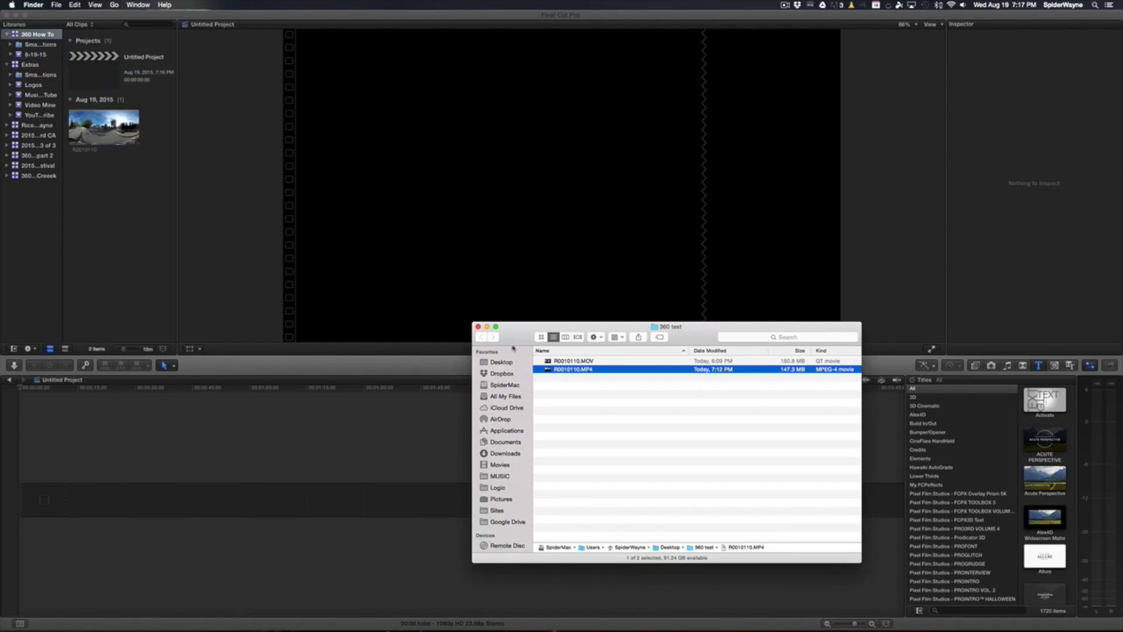
drag(513, 339, 0, 258)
key(super+w)
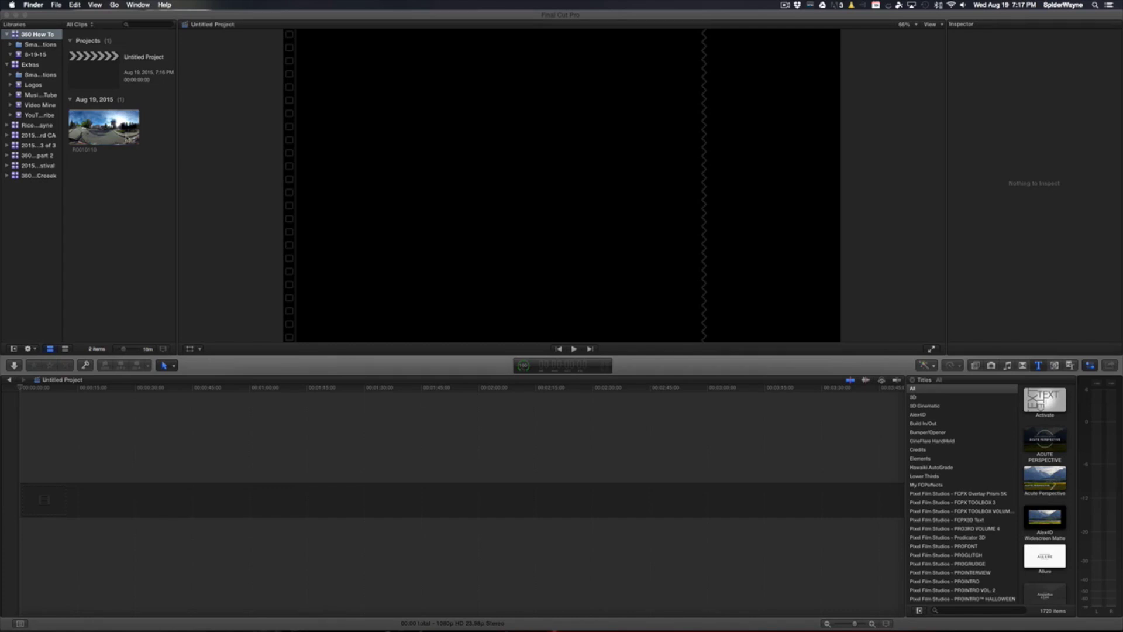
click(124, 129)
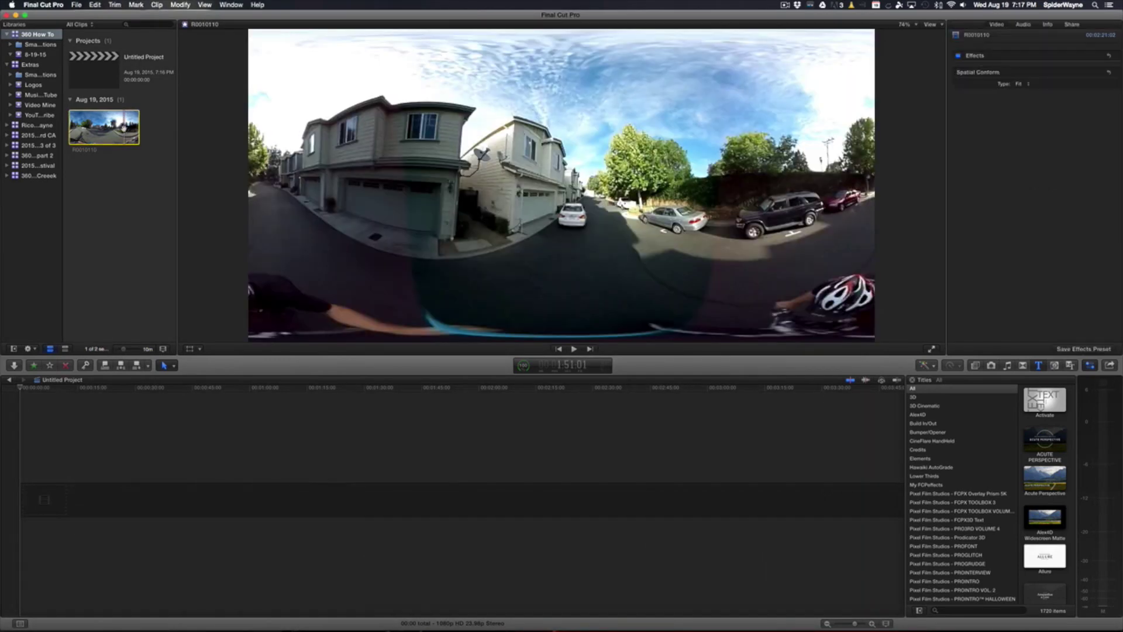
Open the R0010110 clip in its own timeline and select its audio and video tracks.
mouse_move(124, 129)
mouse_down()
mouse_move(184, 383)
mouse_move(175, 404)
mouse_move(108, 159)
mouse_move(124, 129)
mouse_up()
right_click(124, 130)
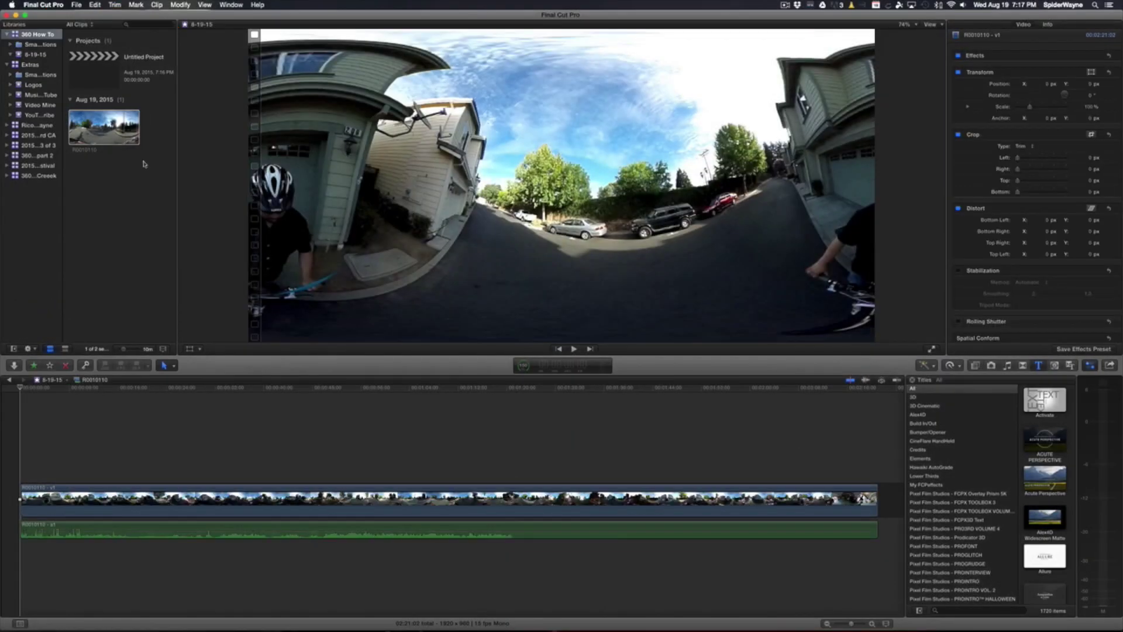
click(245, 526)
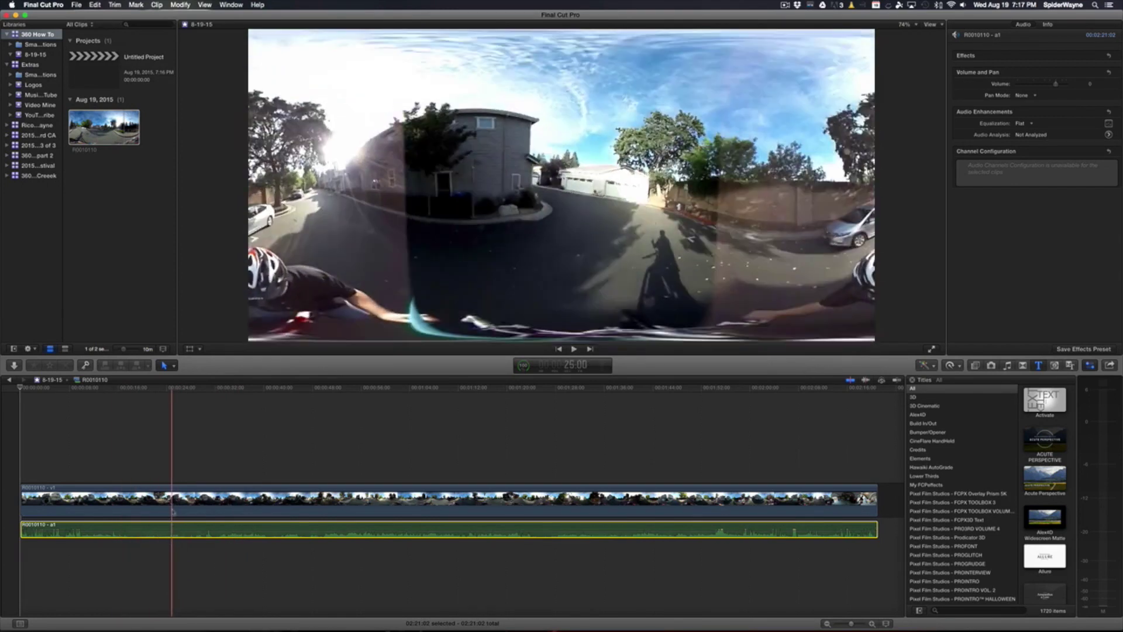
click(86, 492)
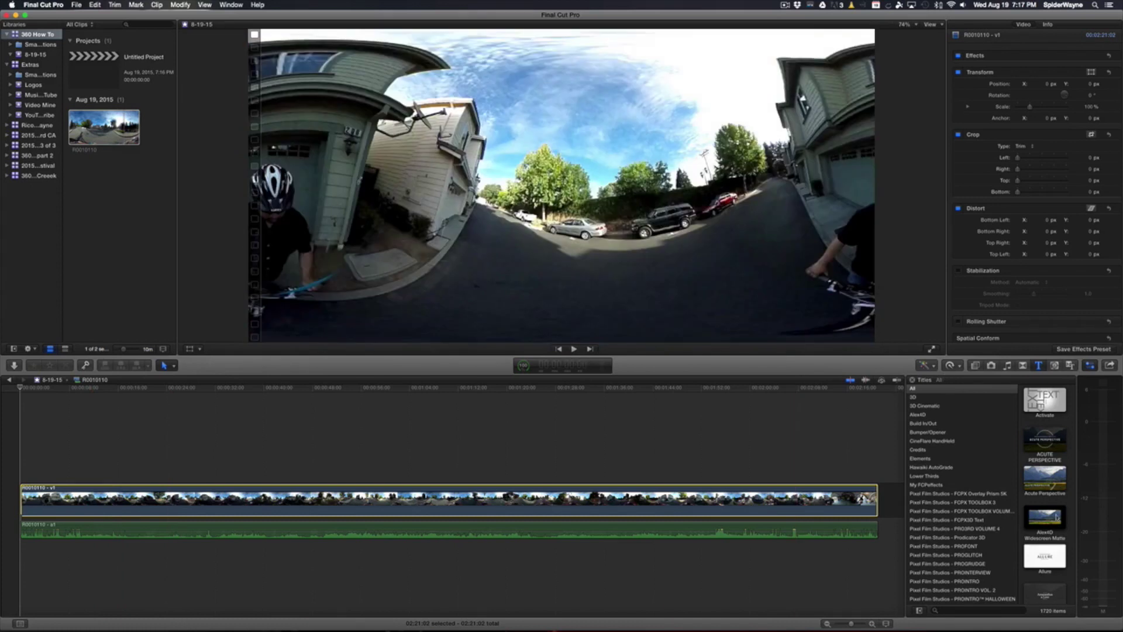
click(1074, 402)
Search the titles for 'bisic' and add a Basic Title above the ride clip.
mouse_move(944, 603)
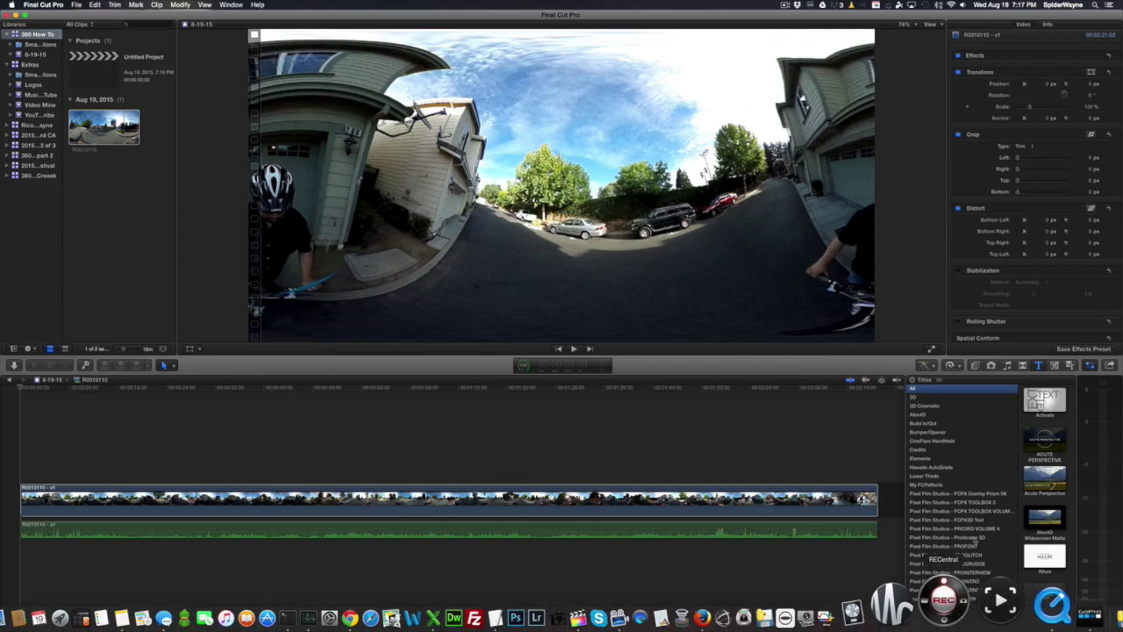
click(971, 611)
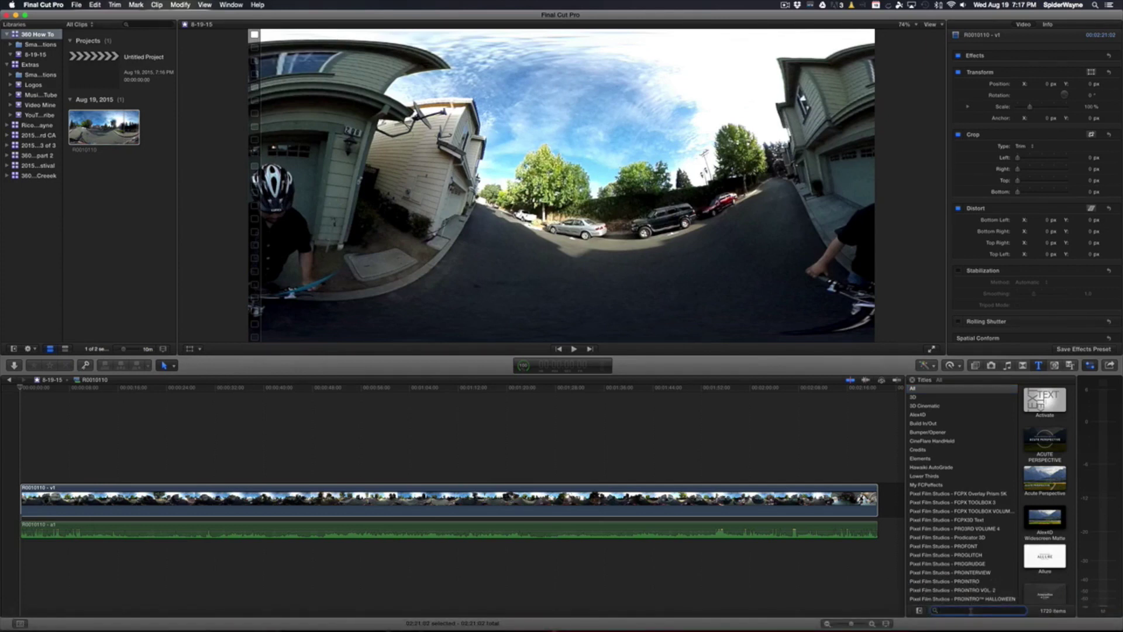
text(bisic)
drag(1045, 478, 35, 474)
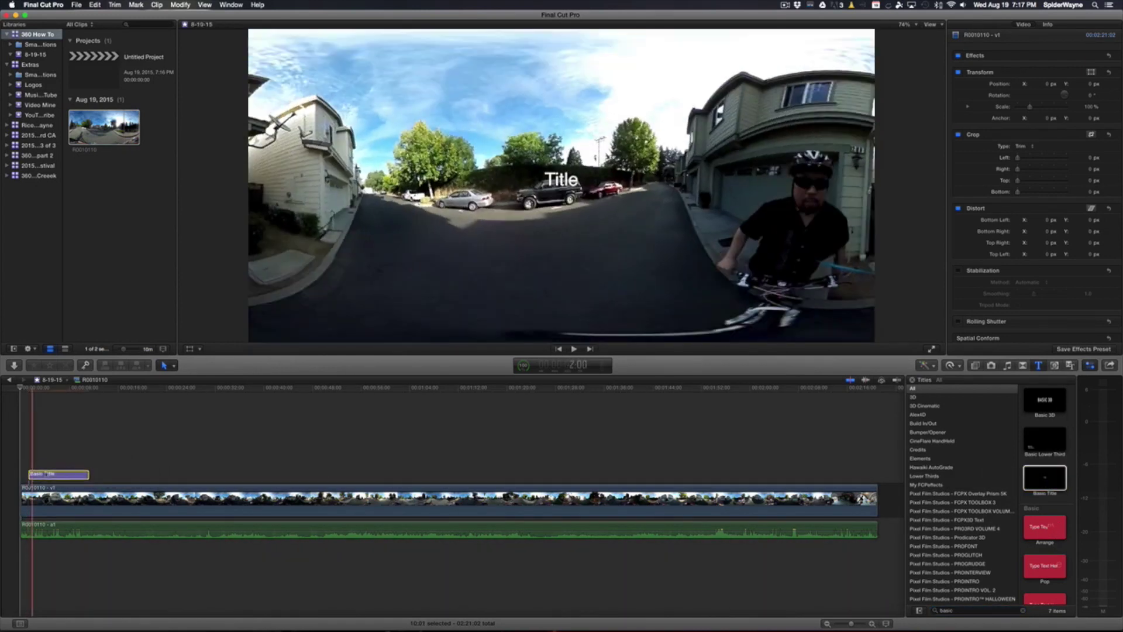
Change the title text to '360 fun', place it over the garage, and scrub back to preview it.
double_click(47, 475)
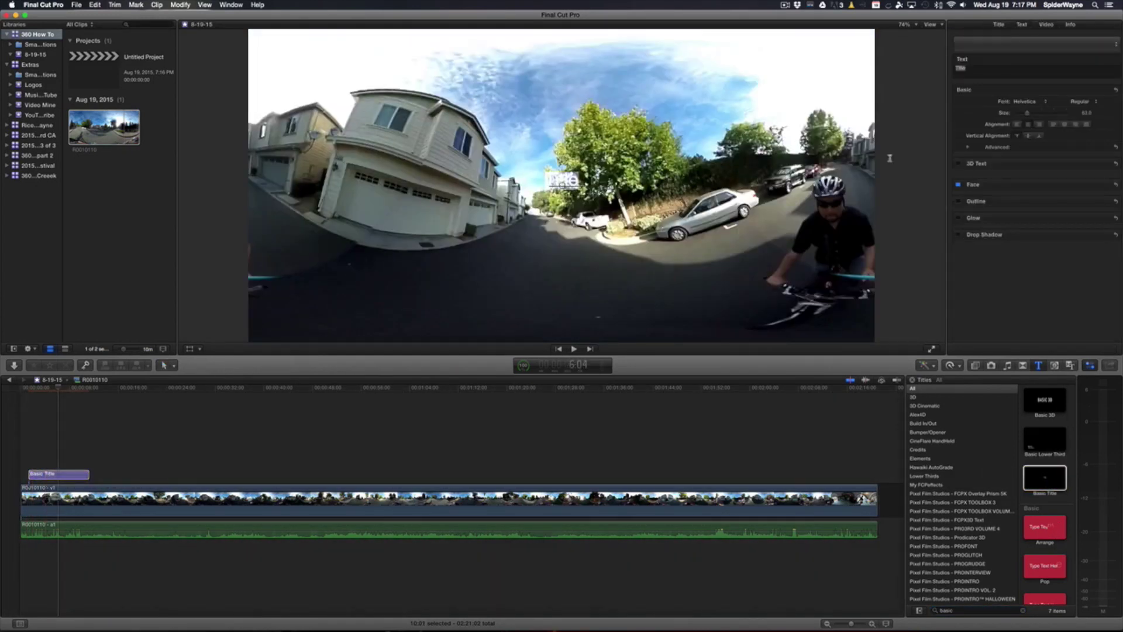
text(360 fun)
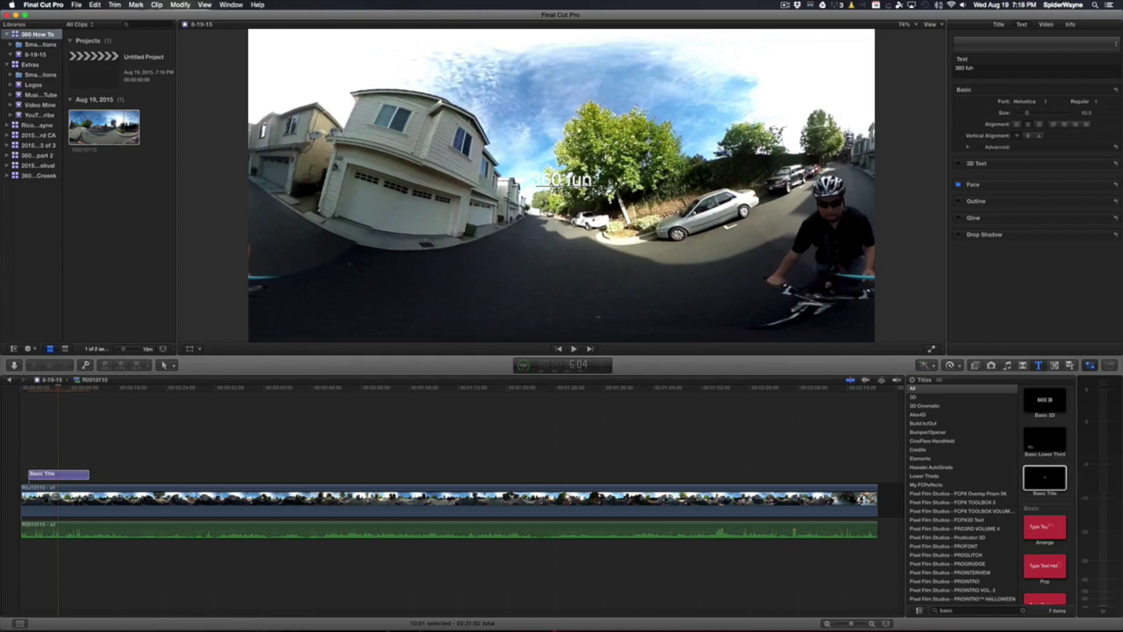
drag(576, 190, 533, 286)
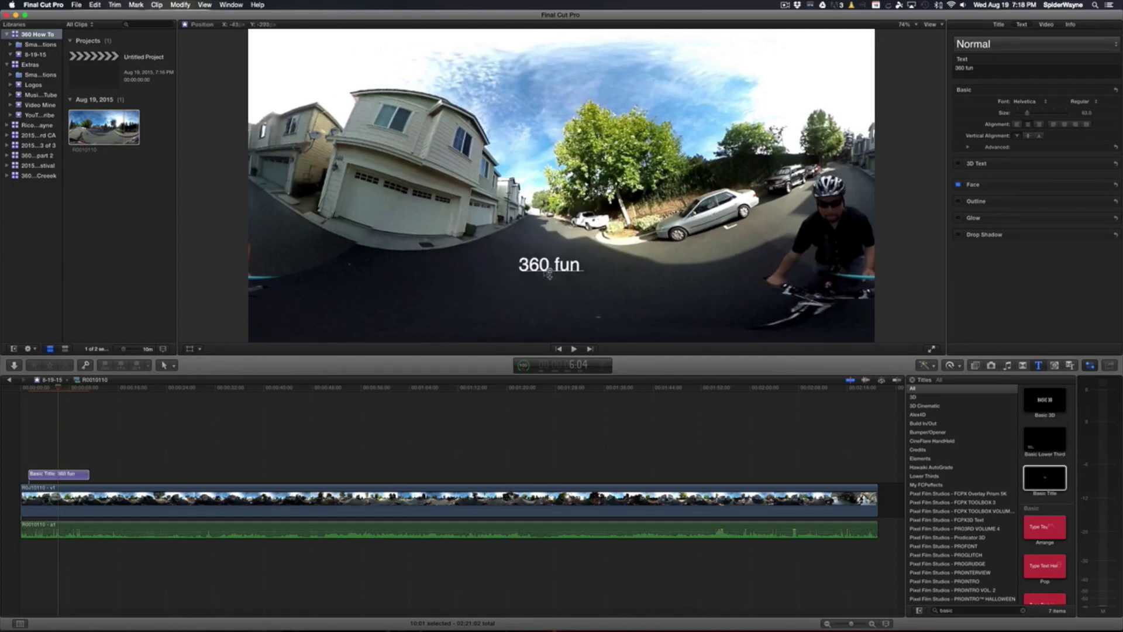
drag(548, 273, 404, 223)
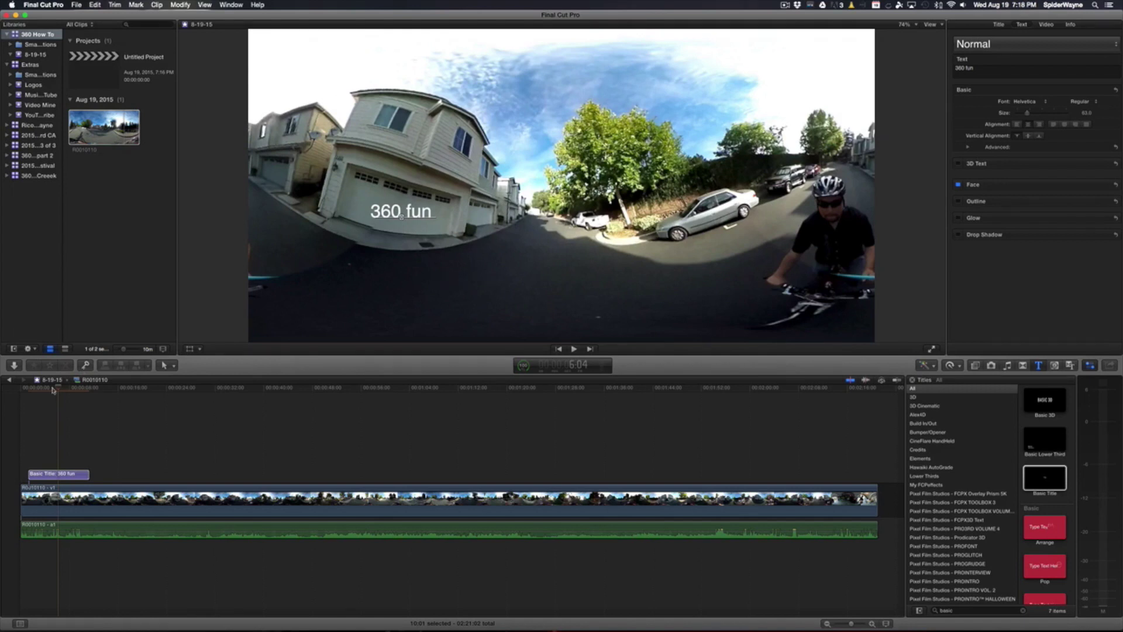
drag(59, 388, 40, 392)
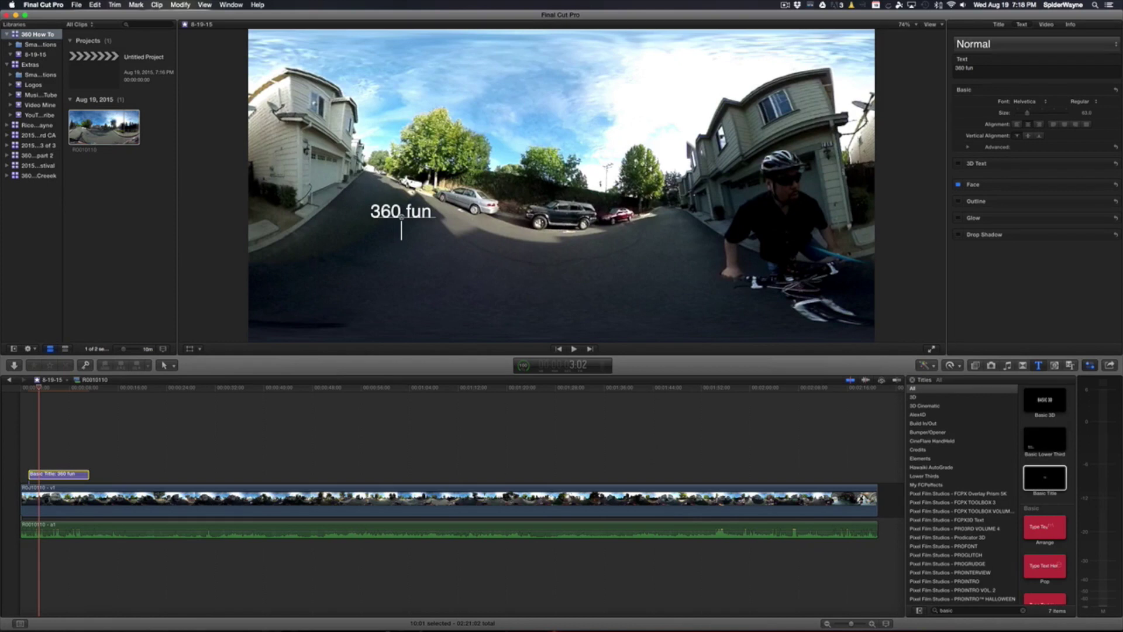
key(super+Tab)
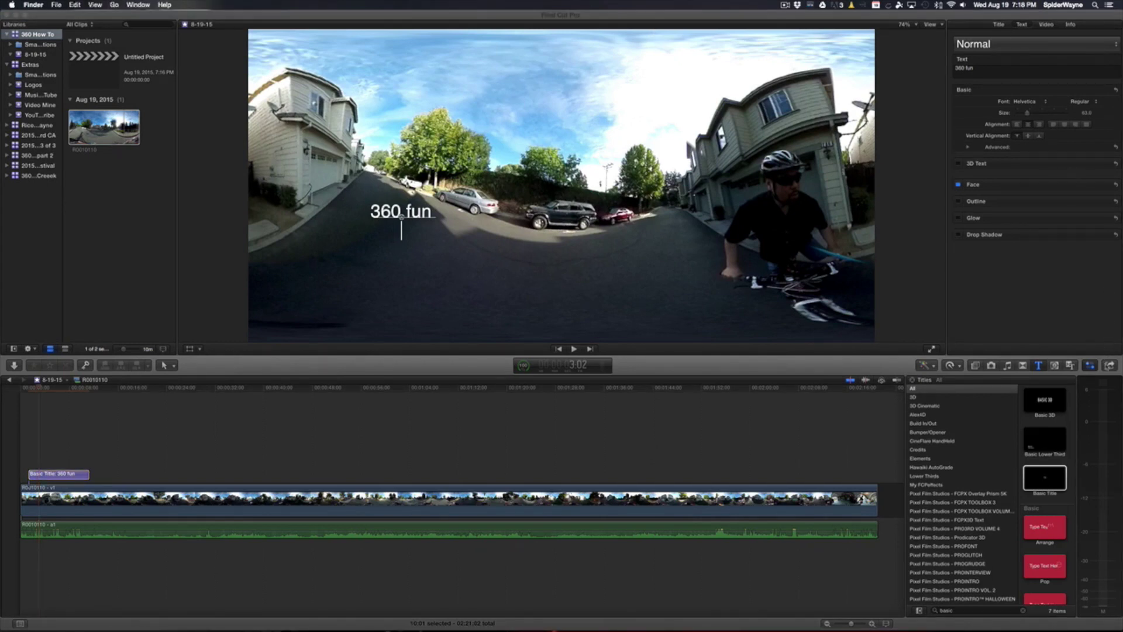
Start a Master File share with format Computer and codec H.264 Better Quality.
key(super+Tab)
click(1110, 365)
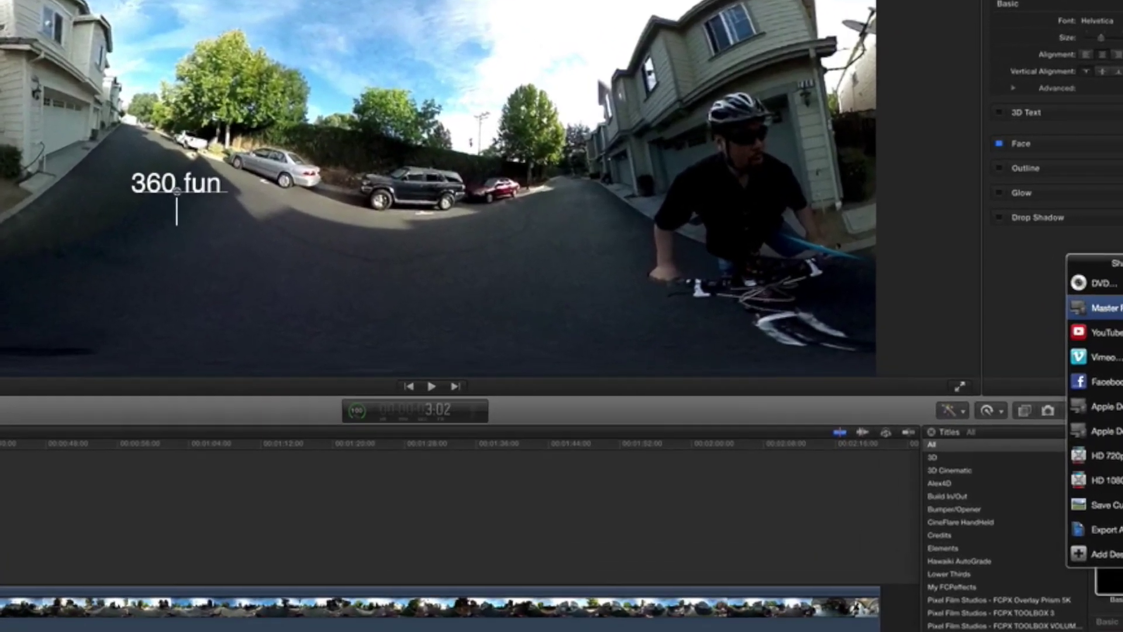
click(1042, 293)
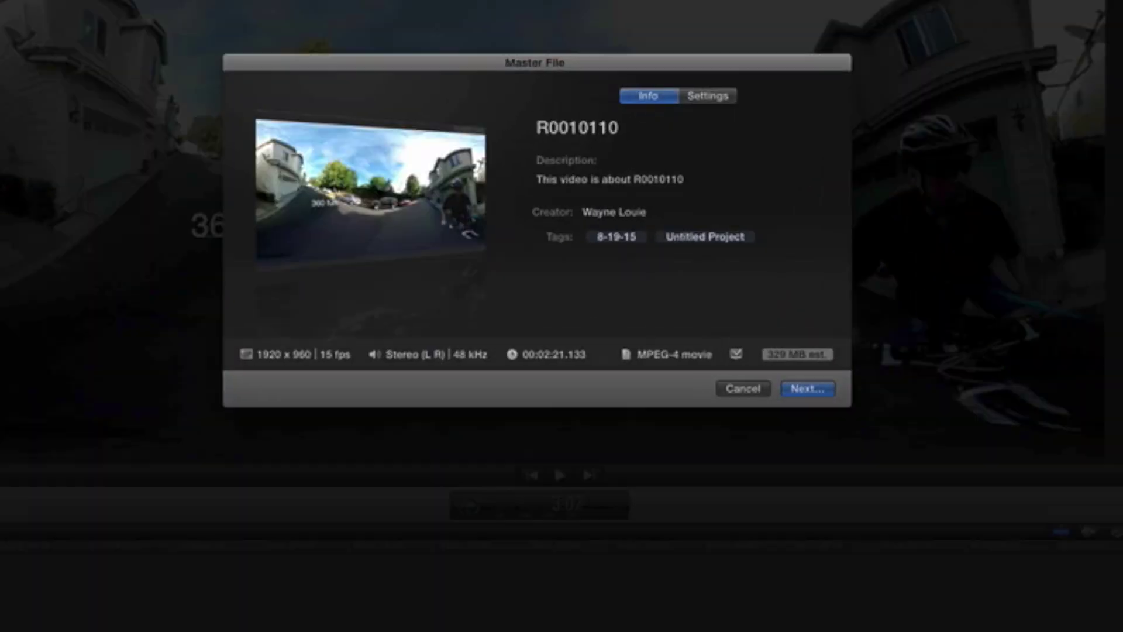
click(724, 95)
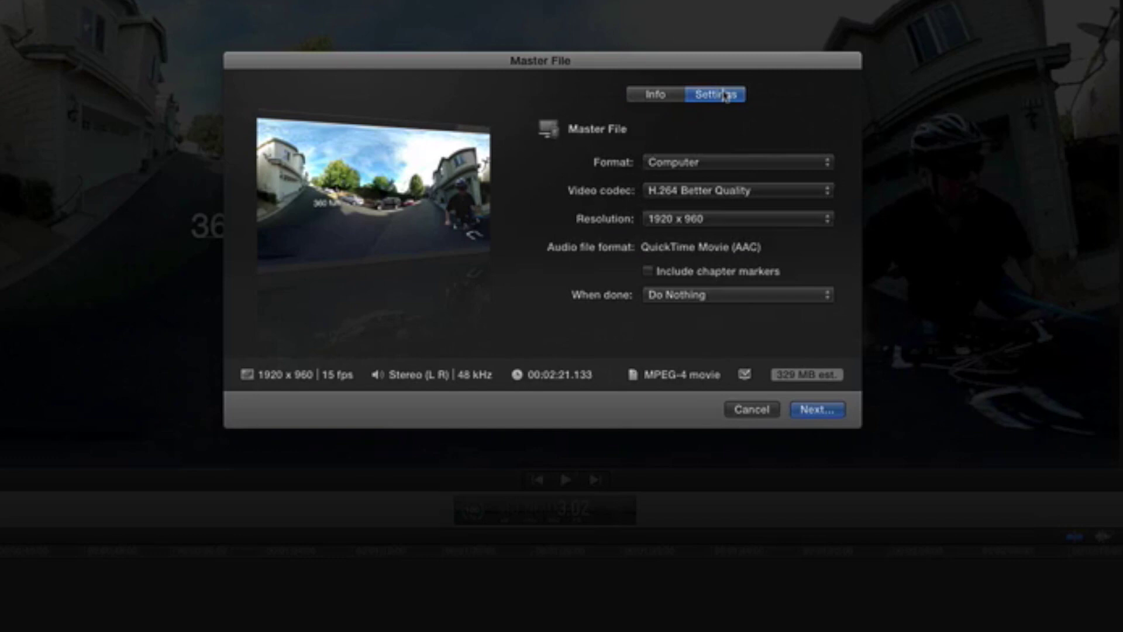
click(699, 167)
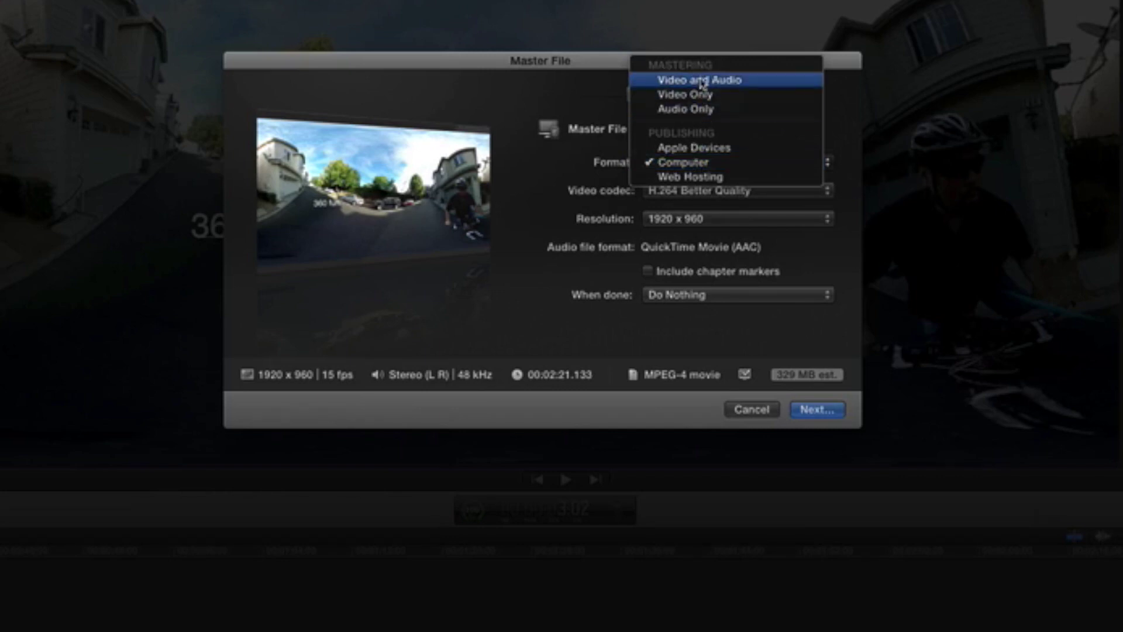
click(709, 164)
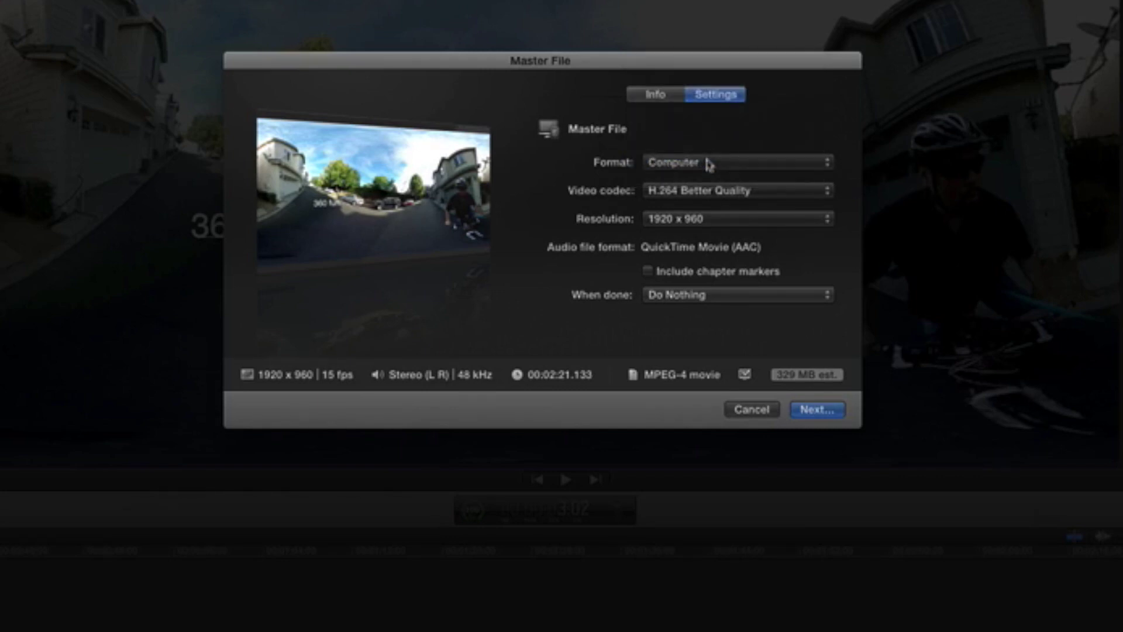
click(727, 194)
click(727, 194)
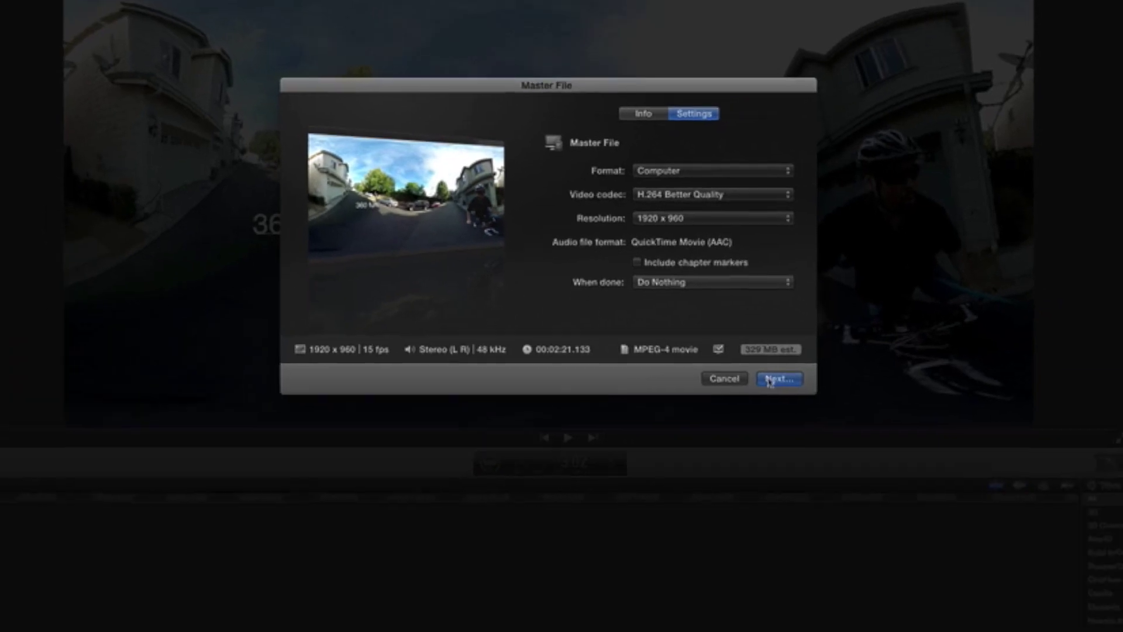
Save the 1920 x 960 master file export to the Desktop.
click(772, 380)
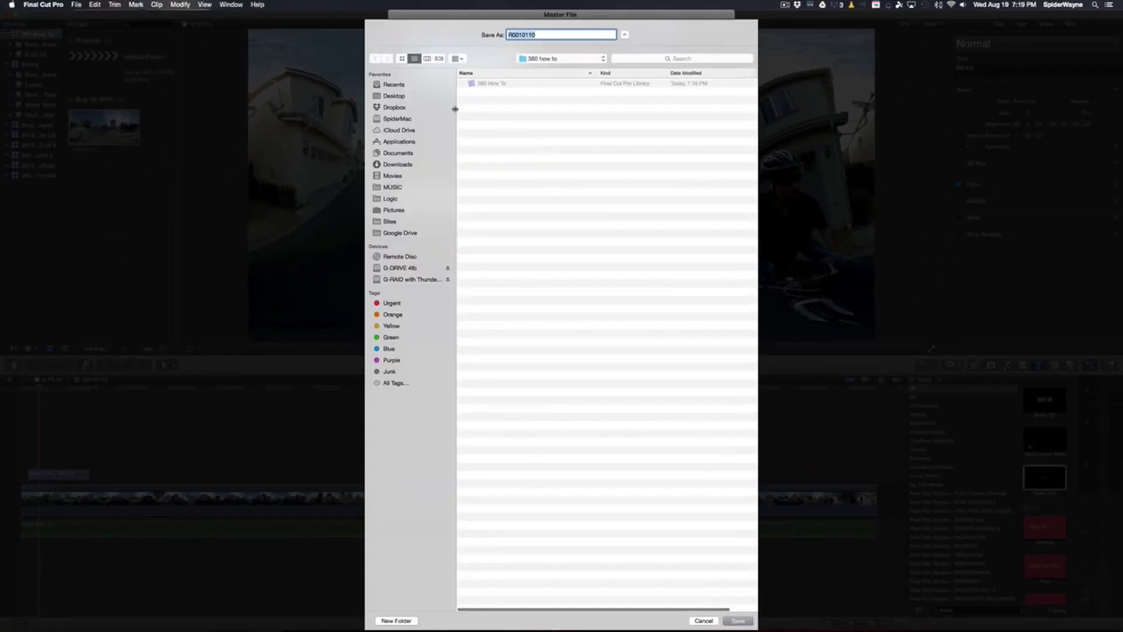
click(404, 97)
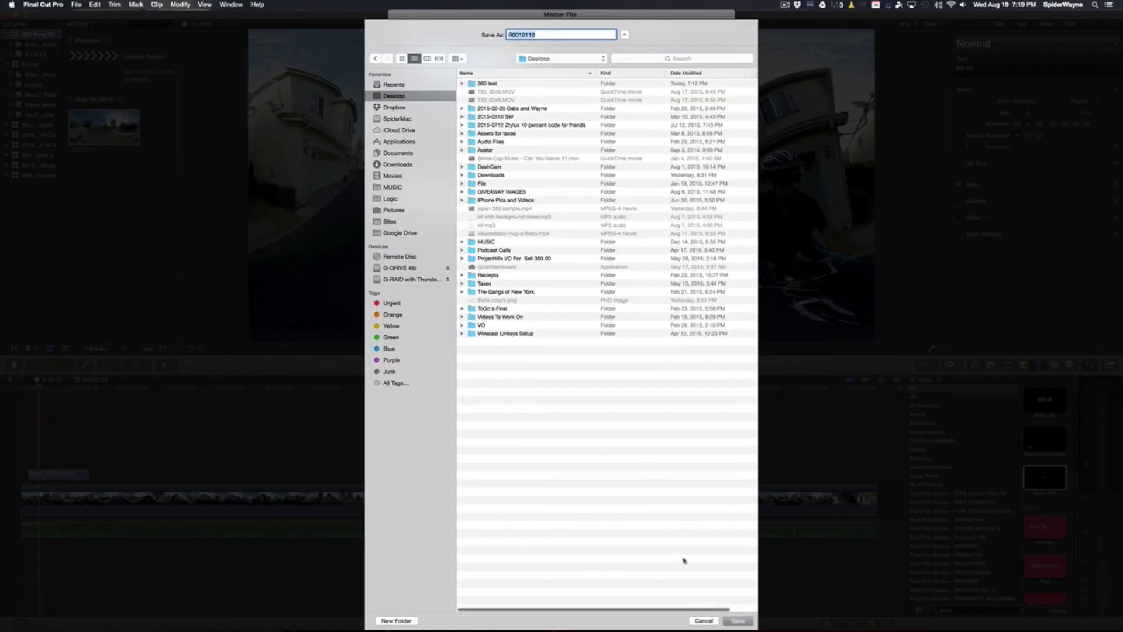
click(738, 620)
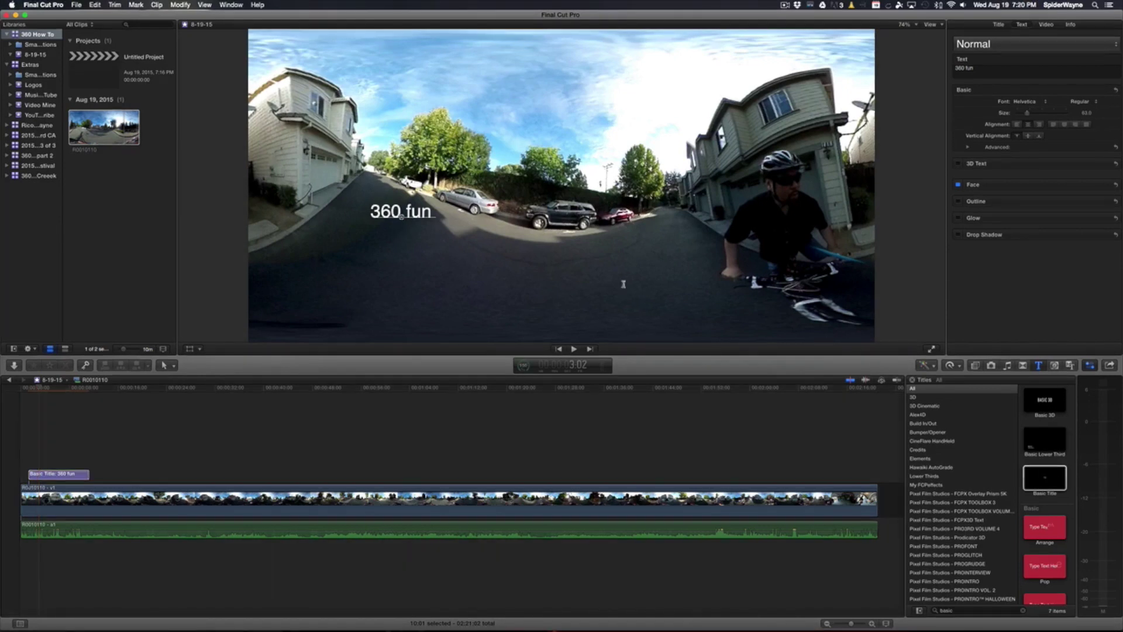
Minimise Final Cut Pro, move R0010110.mp4 to mid-desktop and Quick Look its 360 fun playback.
click(16, 15)
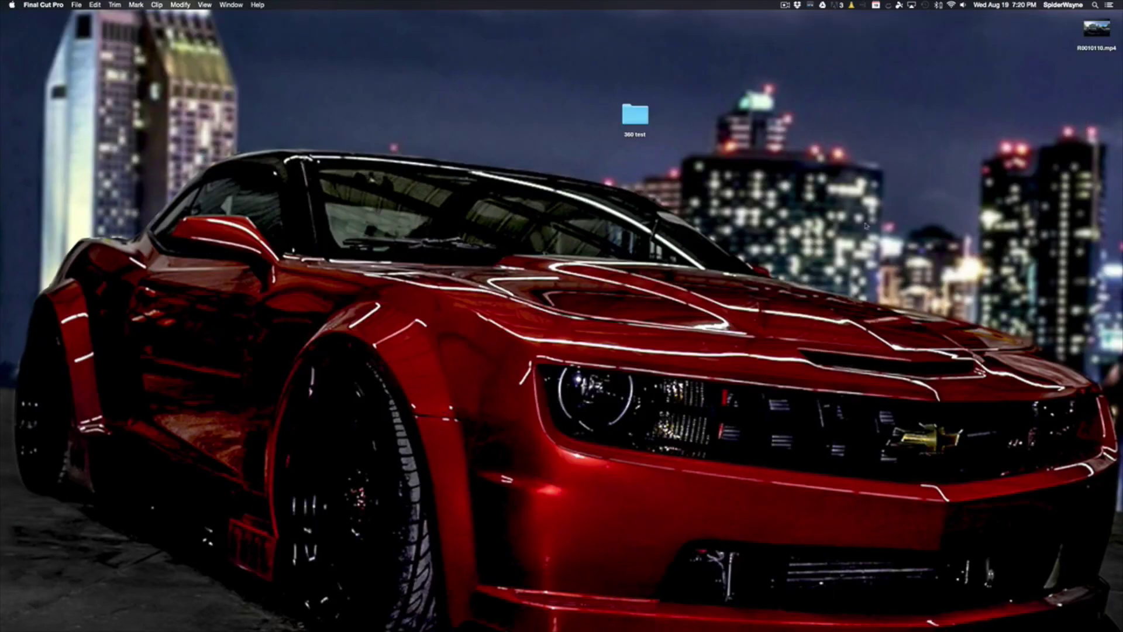
mouse_move(1098, 39)
drag(1110, 34, 466, 229)
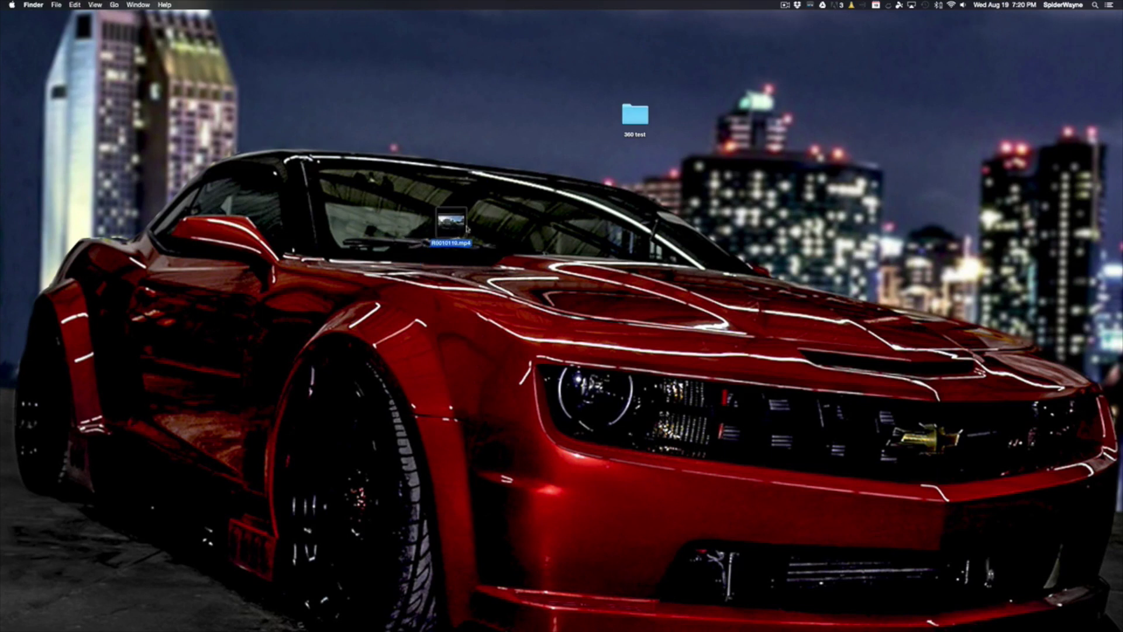
key(space)
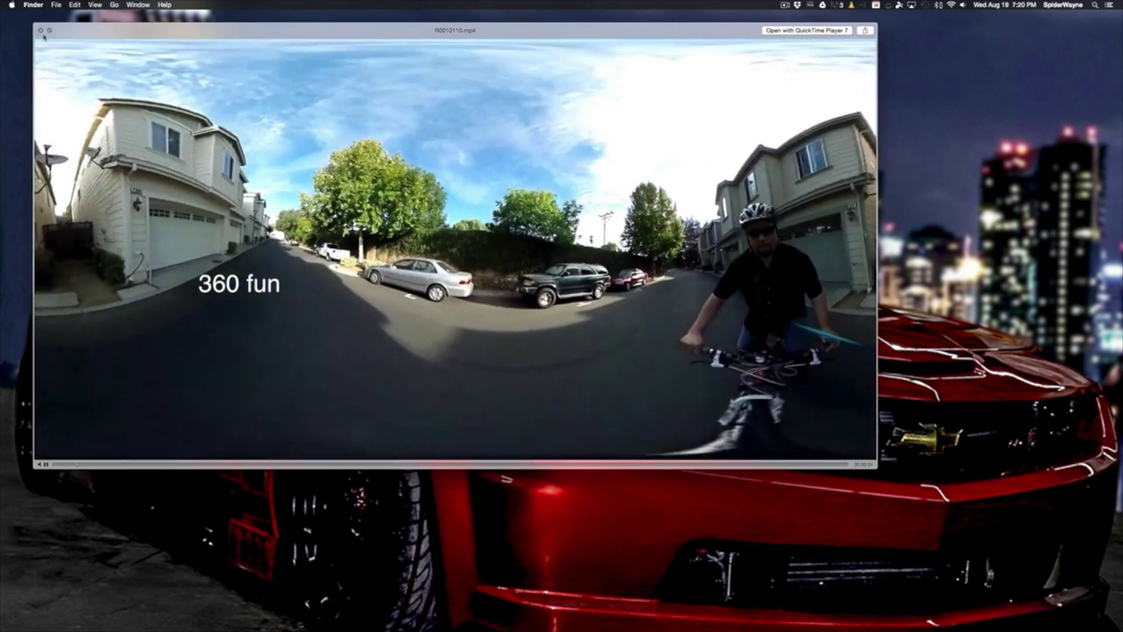
key(space)
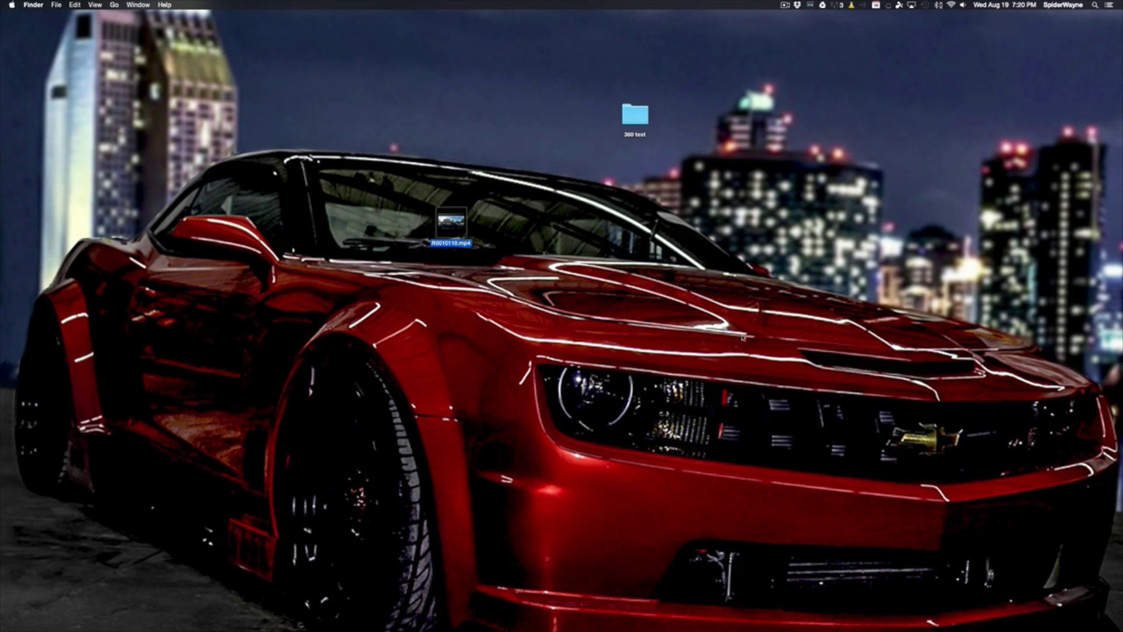
Open Desktop/R0010110.mp4 in the 360 Video Metadata Tool.
mouse_move(831, 627)
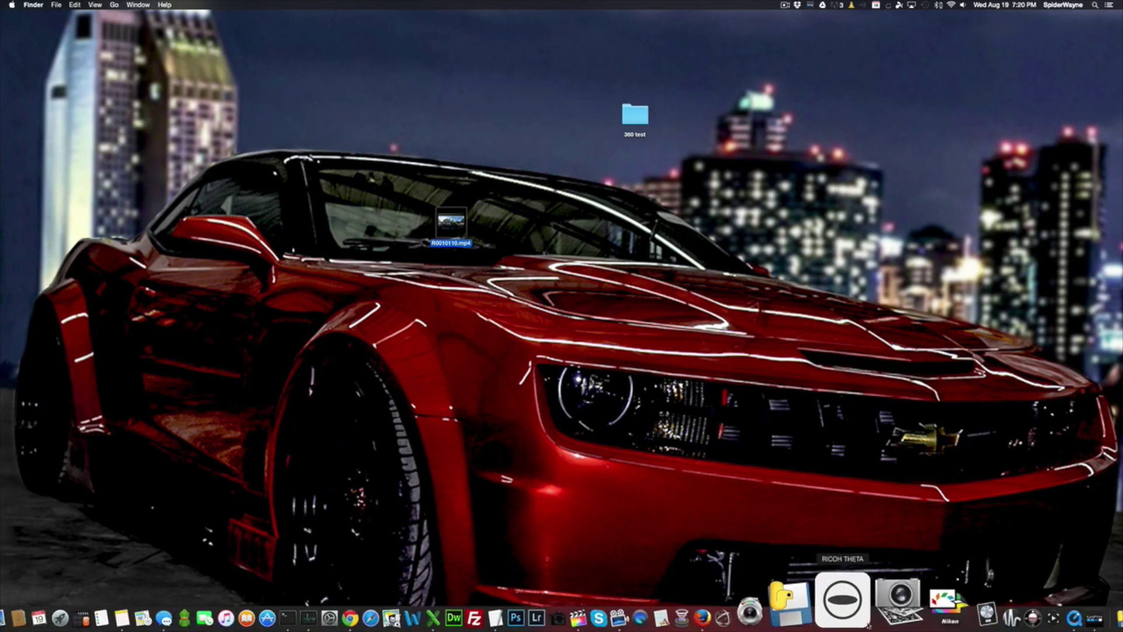
click(838, 616)
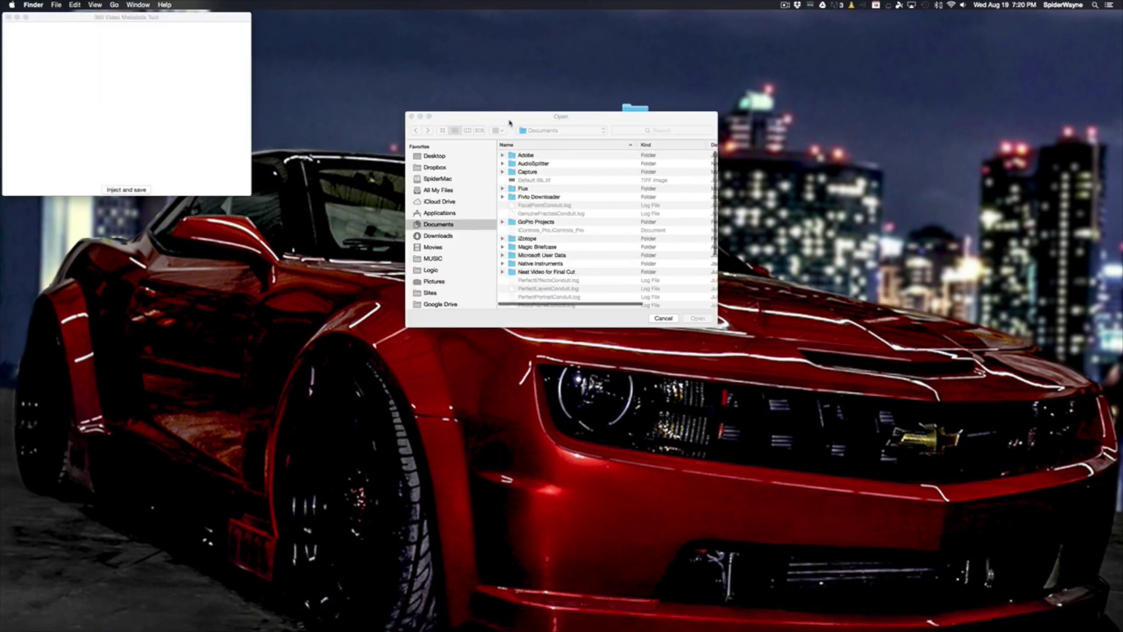
drag(509, 123, 385, 290)
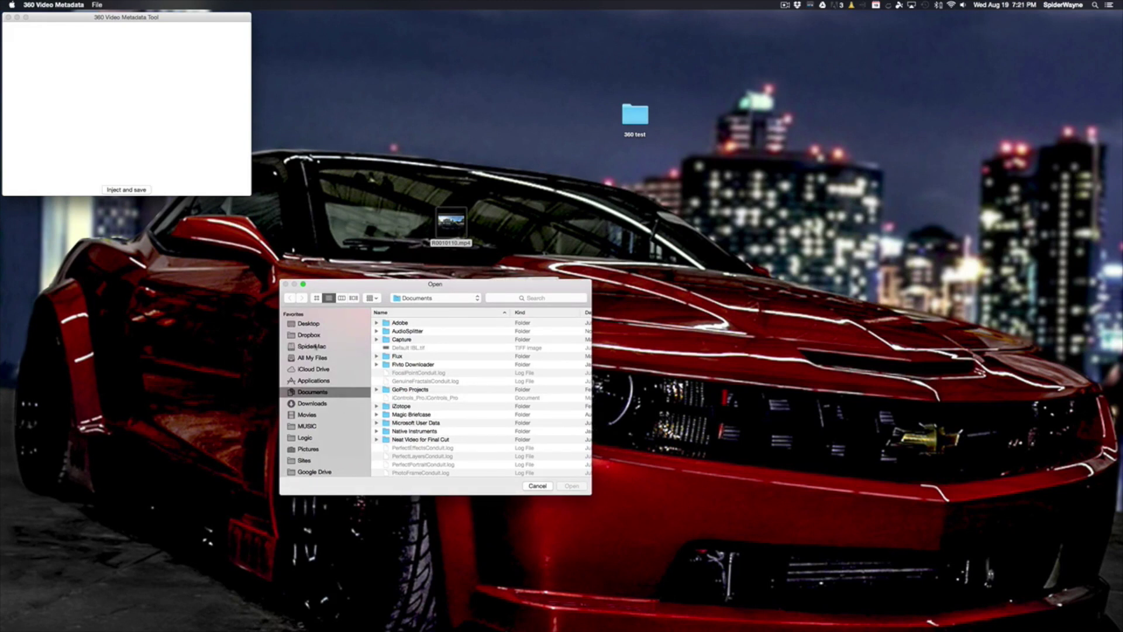
click(310, 324)
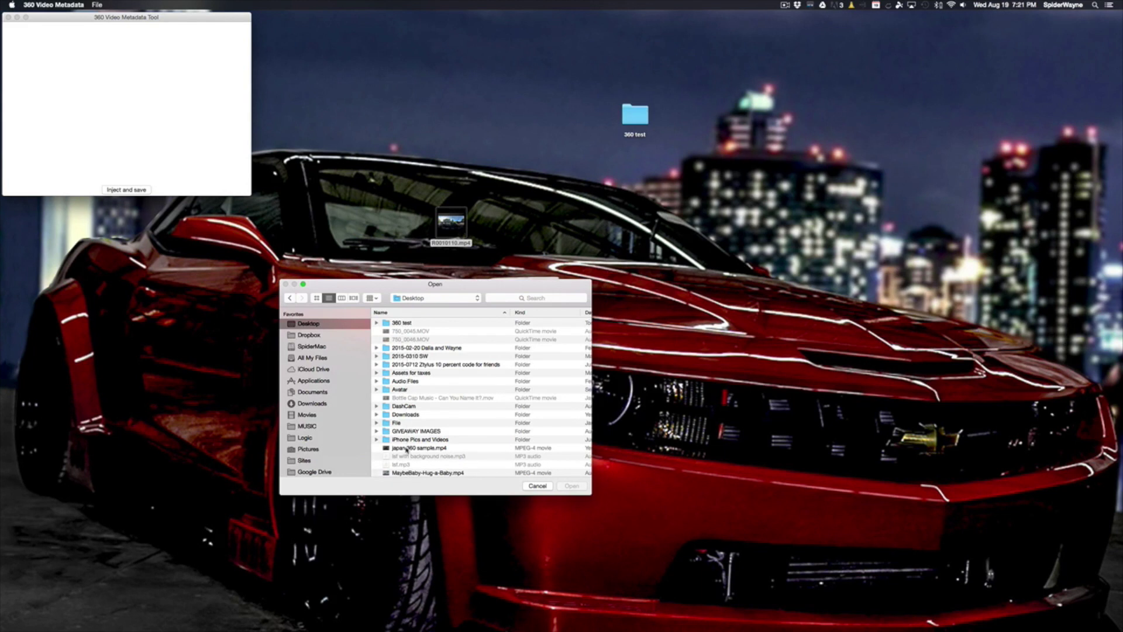
scroll(406, 449, down, 3)
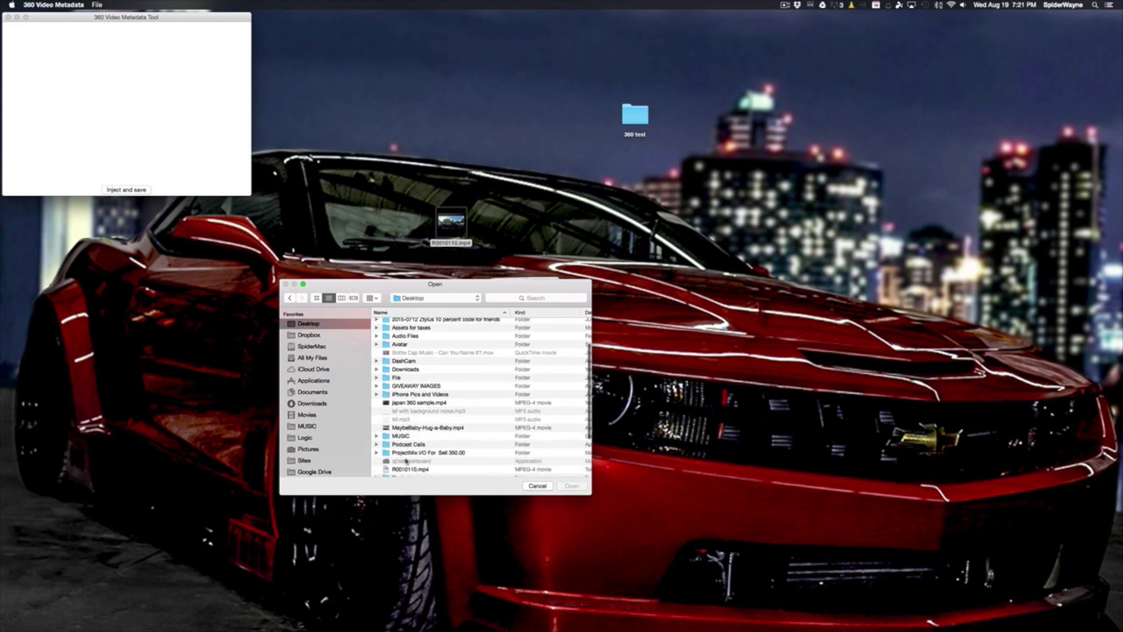
click(410, 469)
key(Return)
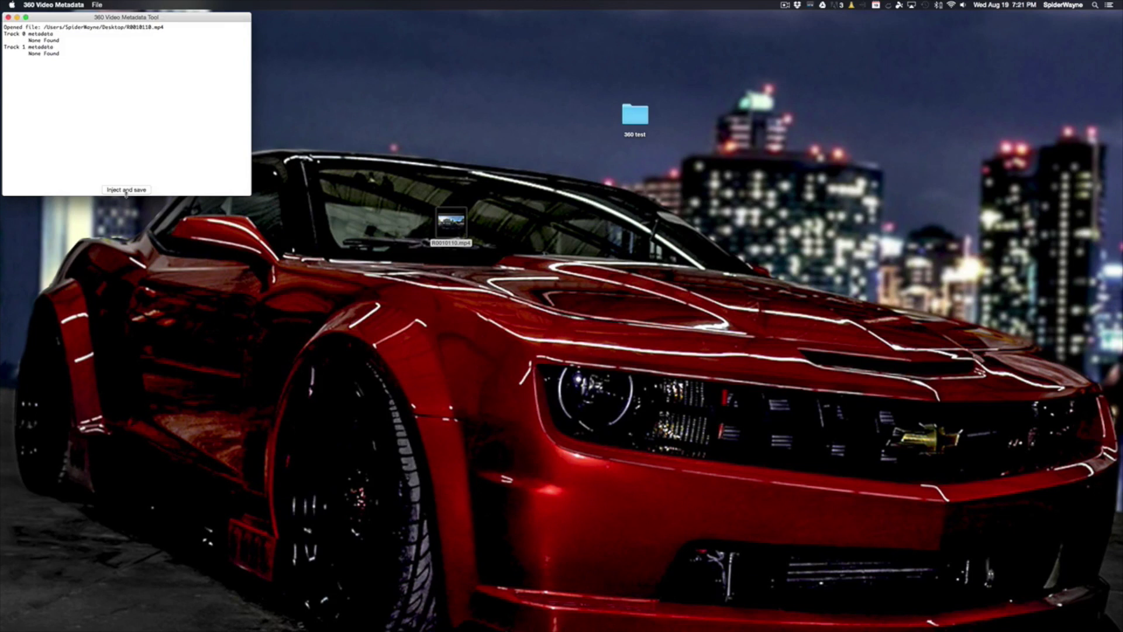
Inject the 360 metadata, save it as done.mp4, and move it to mid-desktop.
drag(222, 23, 508, 222)
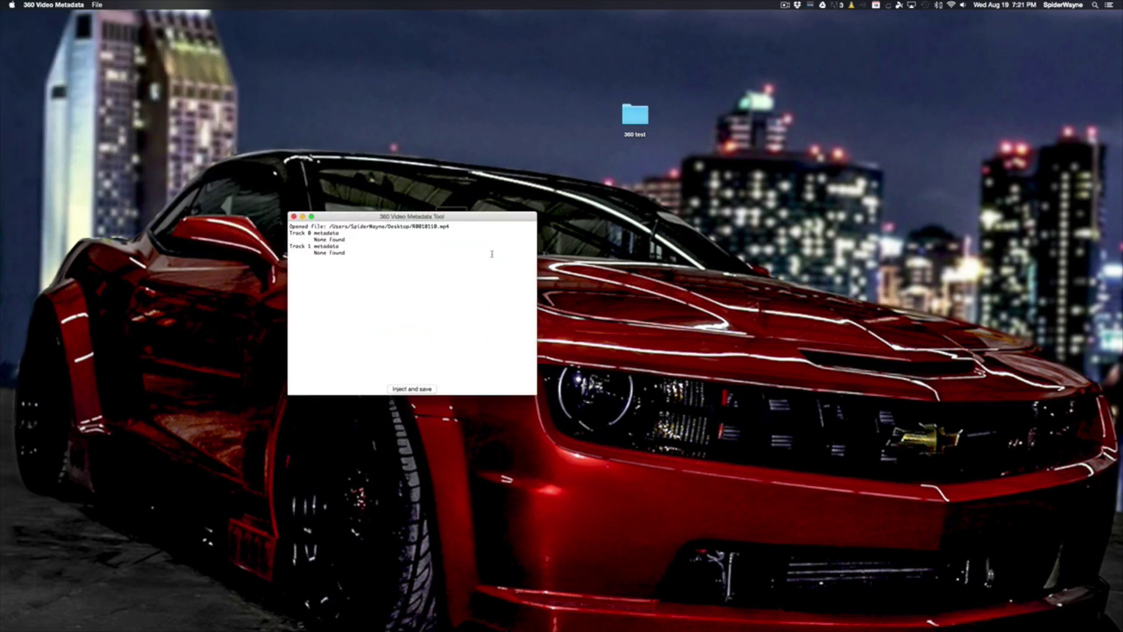
click(417, 389)
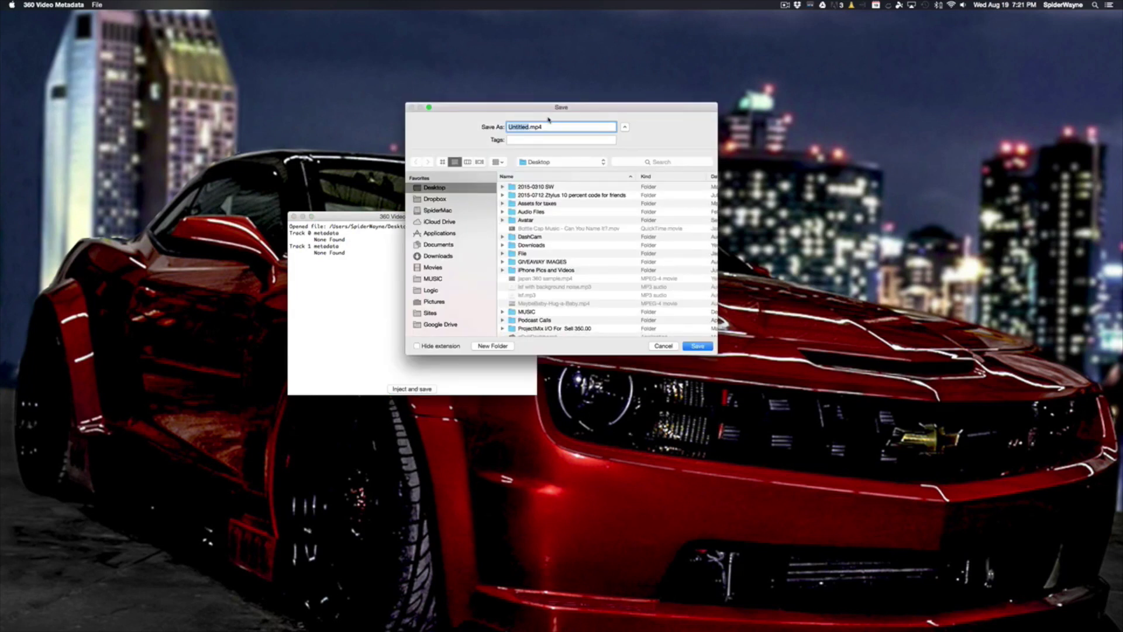
text(do)
key(Return)
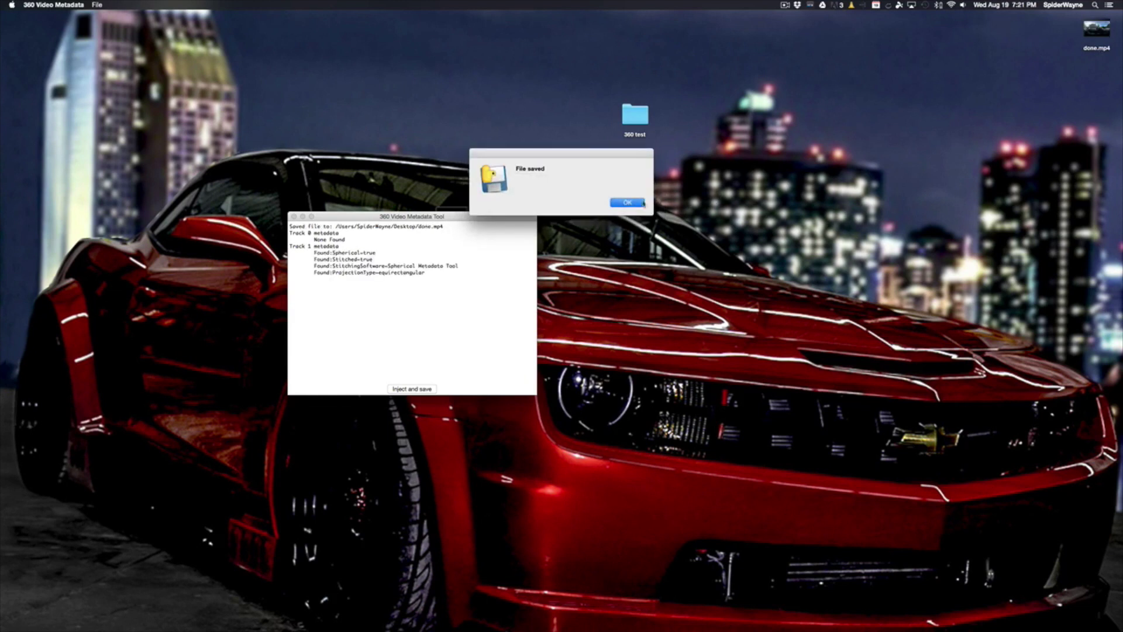
click(644, 203)
drag(1097, 29, 637, 240)
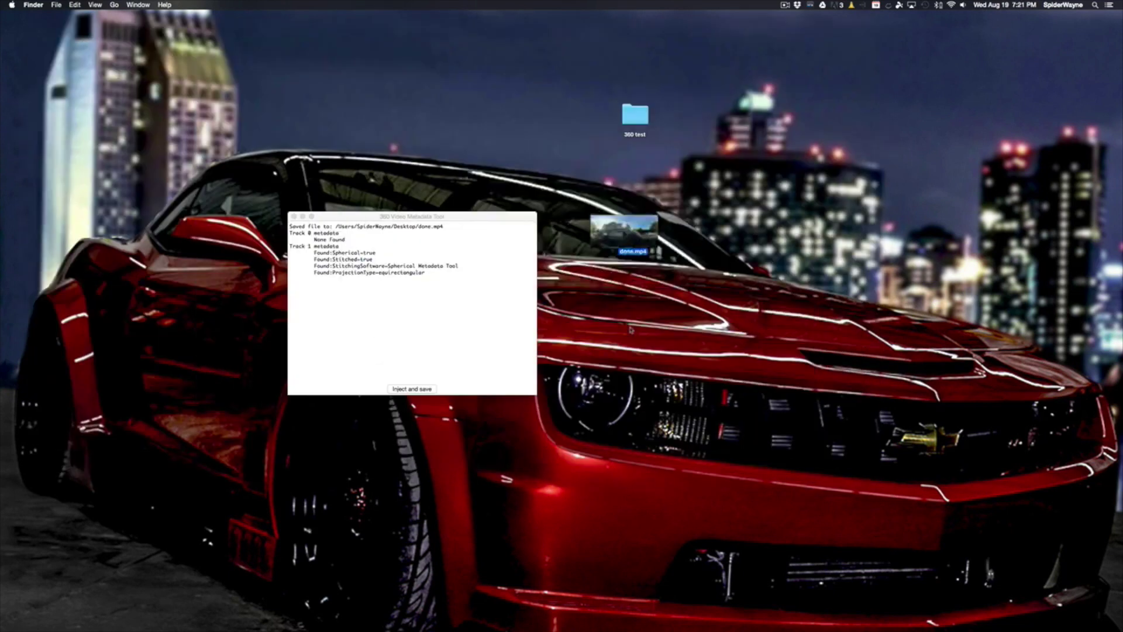
Close the metadata tool and drop done.mp4 into the RICOH THETA viewer to play it.
click(295, 217)
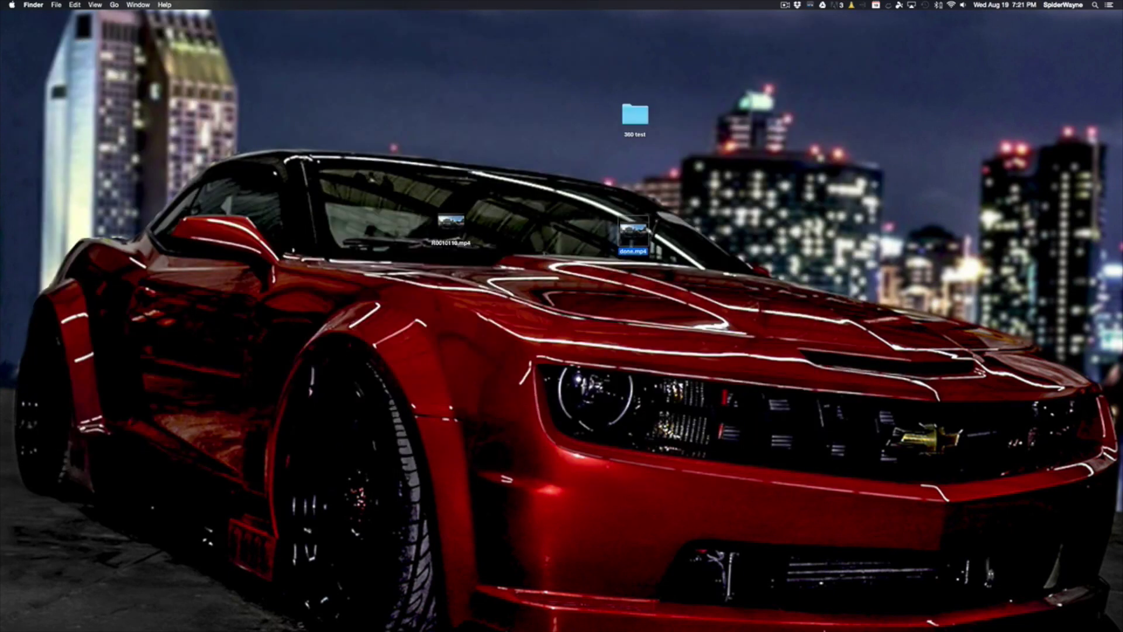
click(864, 616)
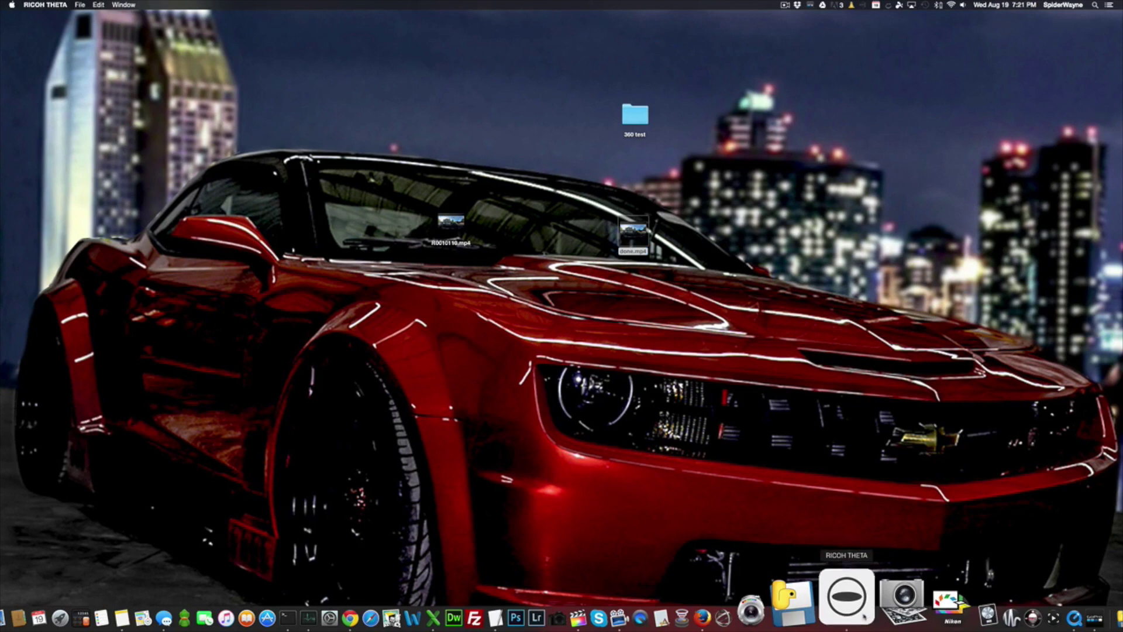
drag(736, 154, 494, 210)
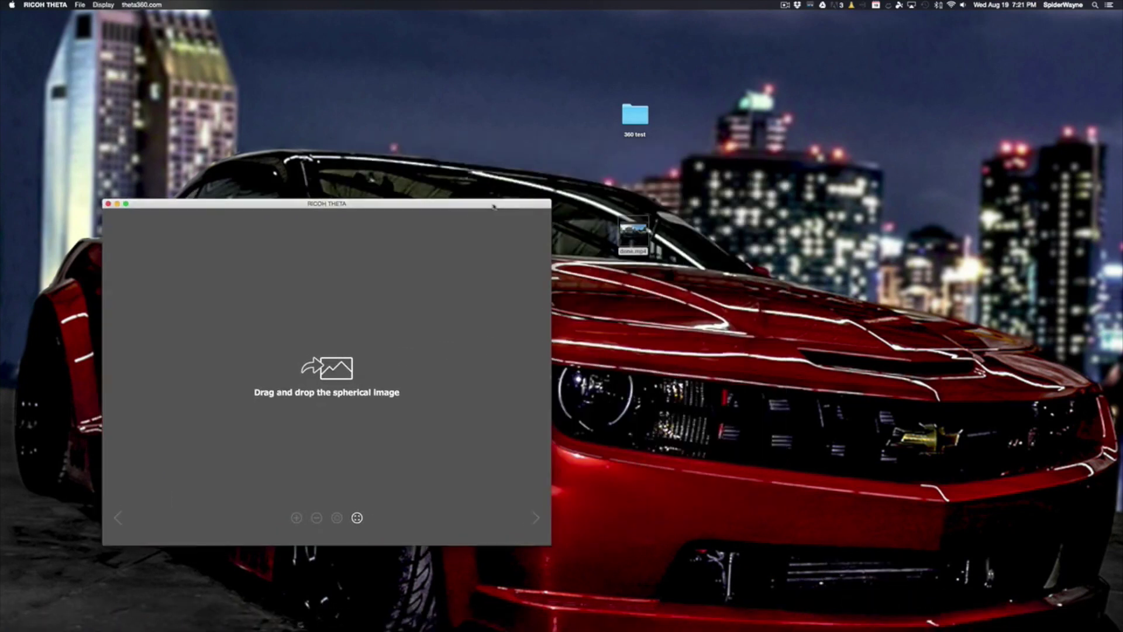
click(633, 232)
drag(633, 233, 375, 346)
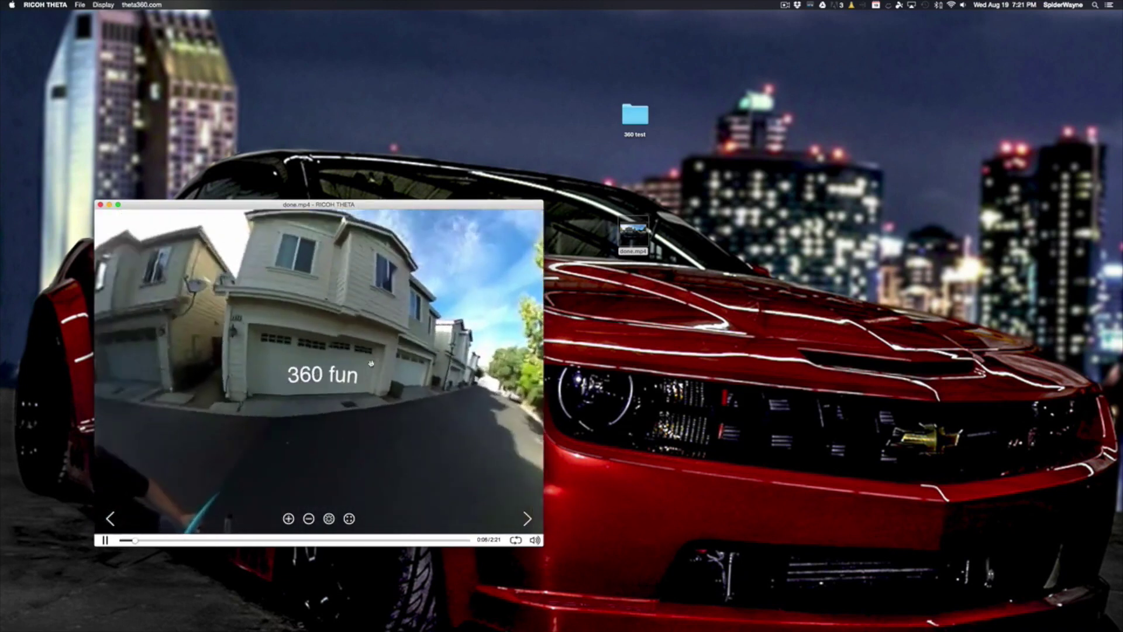